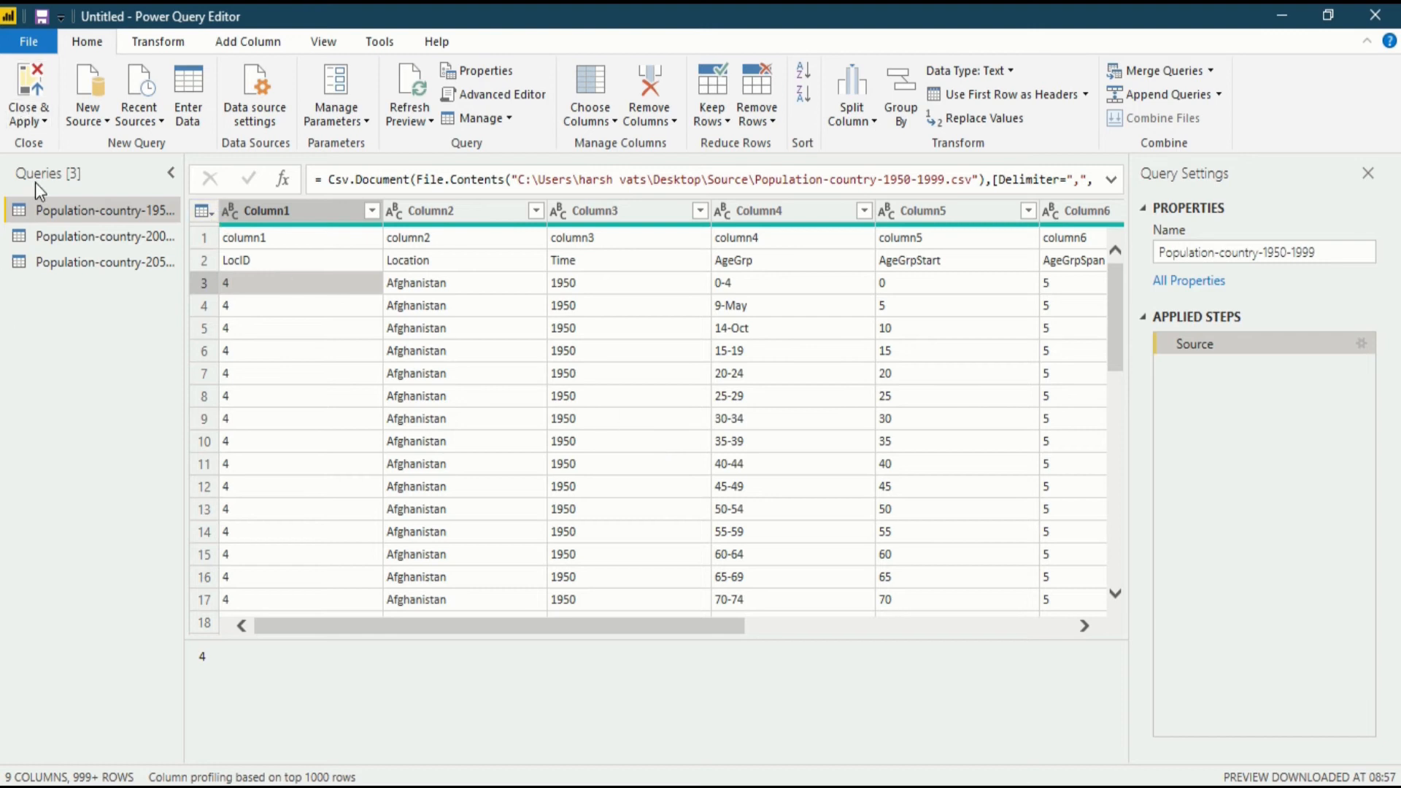
# Look through the three population queries and examine the first two rows of Population-country-1950-1999.
pyautogui.click(78, 236)
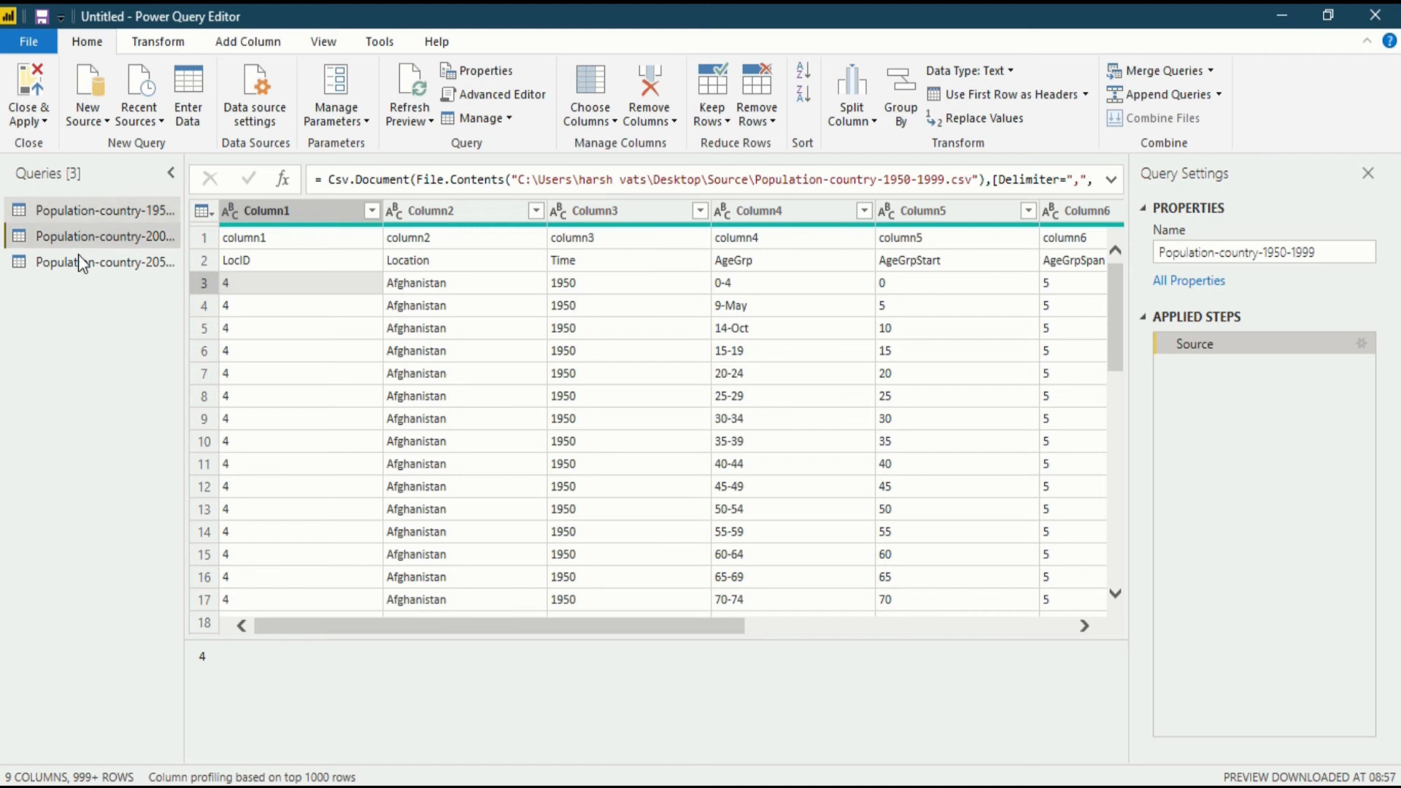
pyautogui.click(77, 265)
pyautogui.click(79, 210)
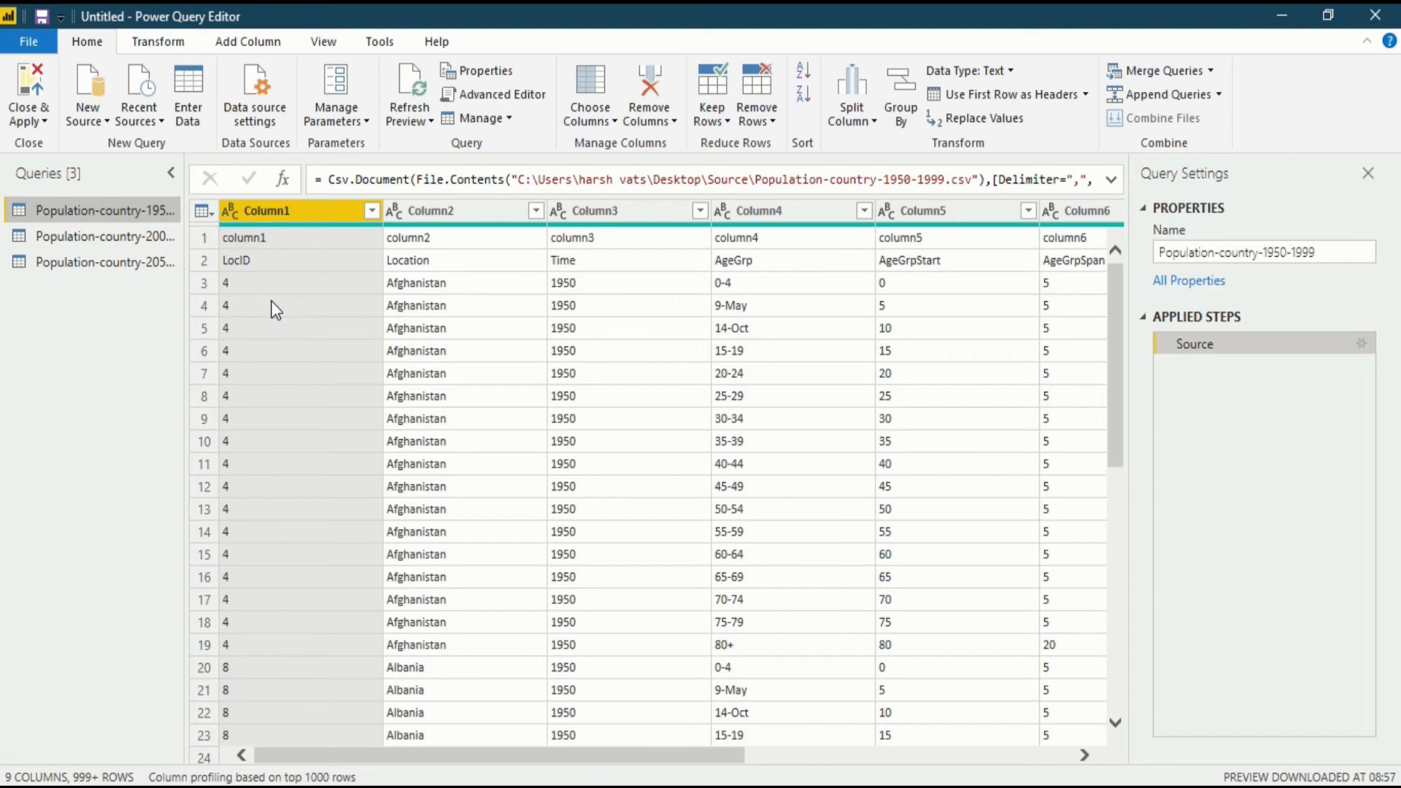
pyautogui.click(234, 261)
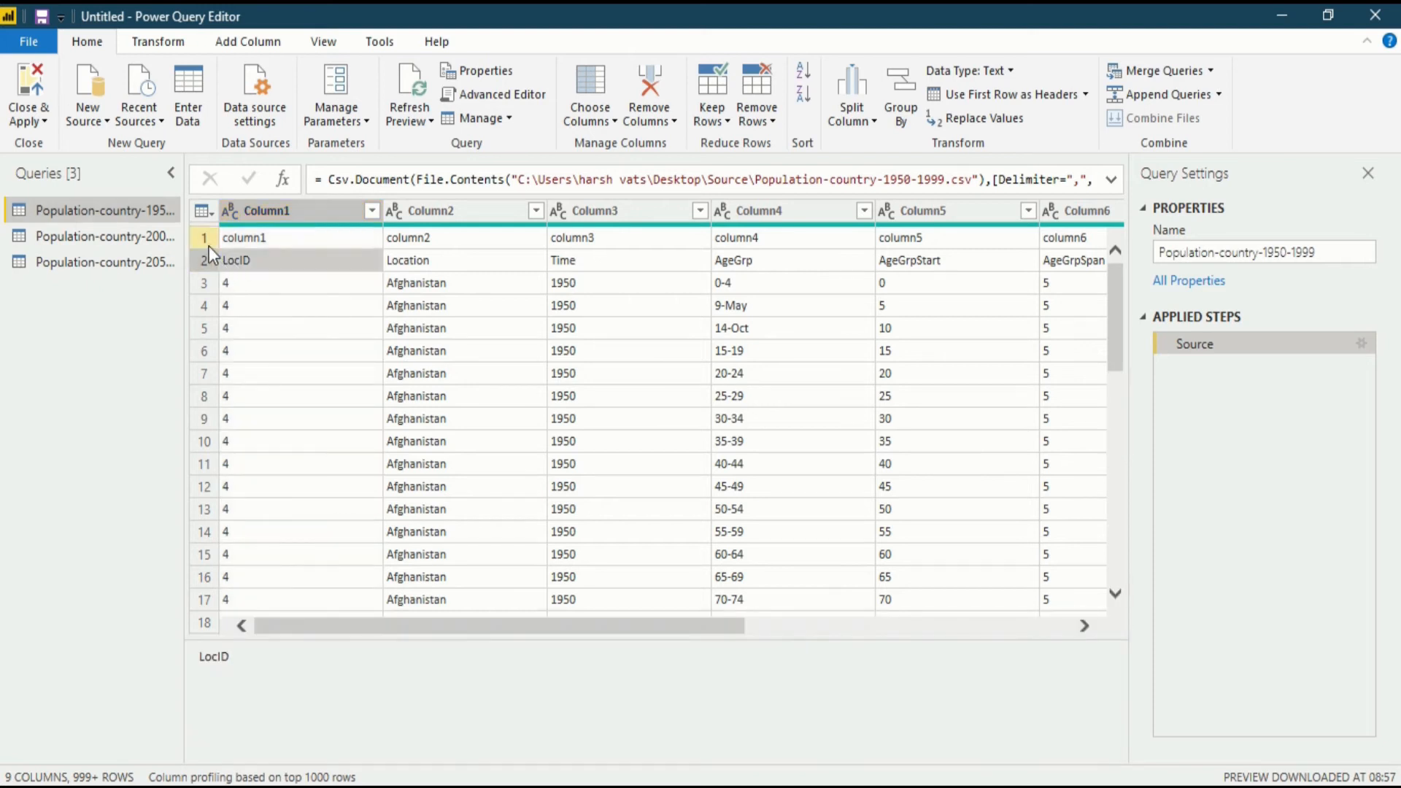
pyautogui.click(209, 247)
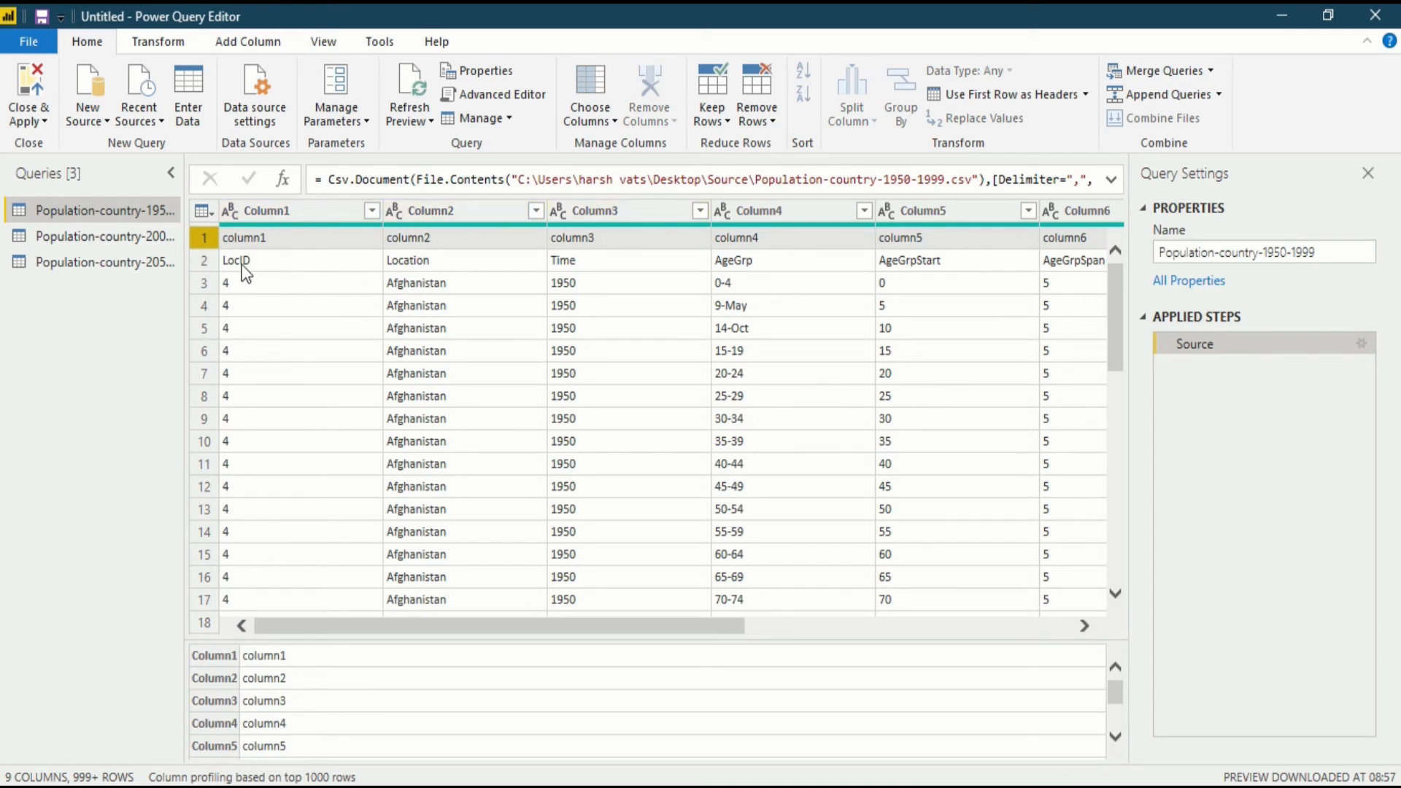
pyautogui.click(214, 260)
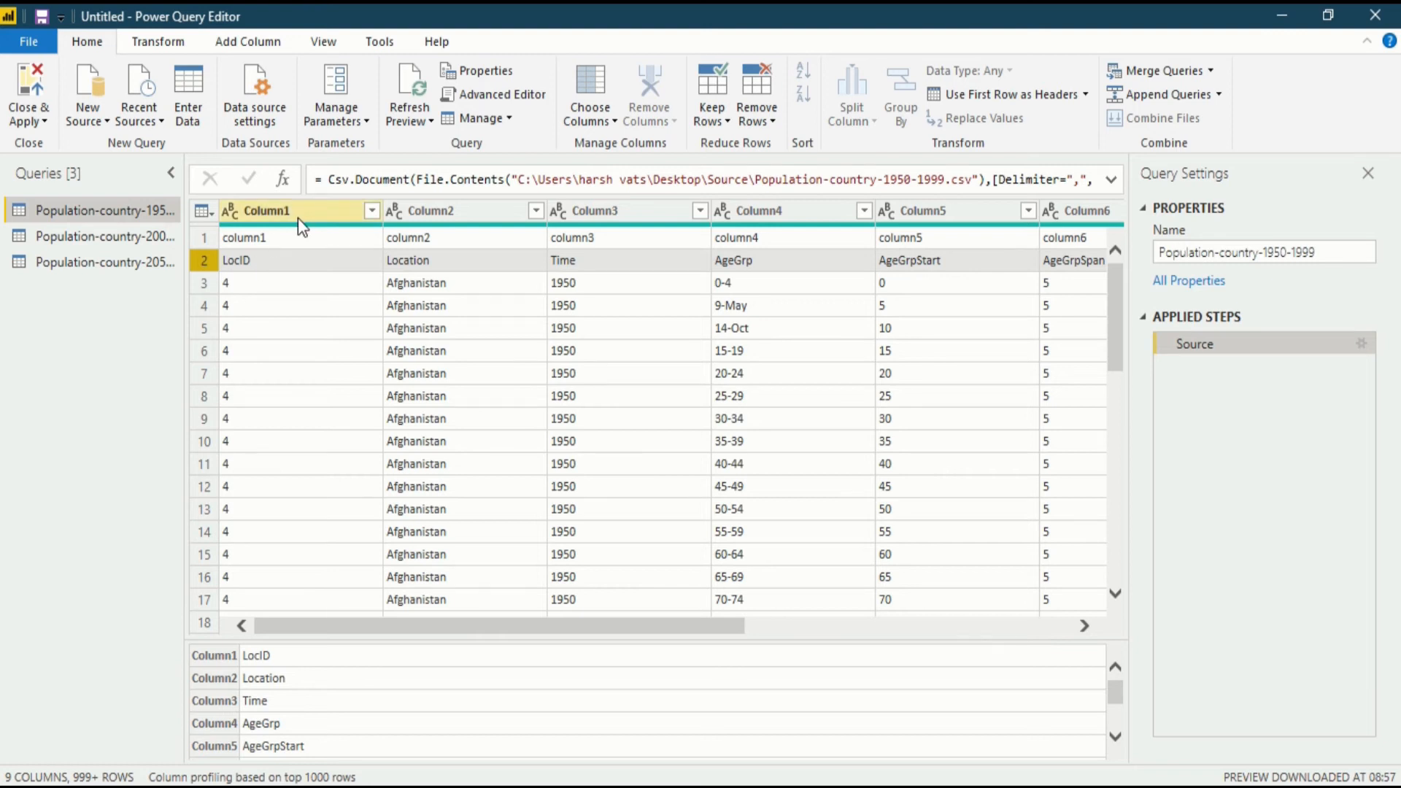
pyautogui.click(304, 238)
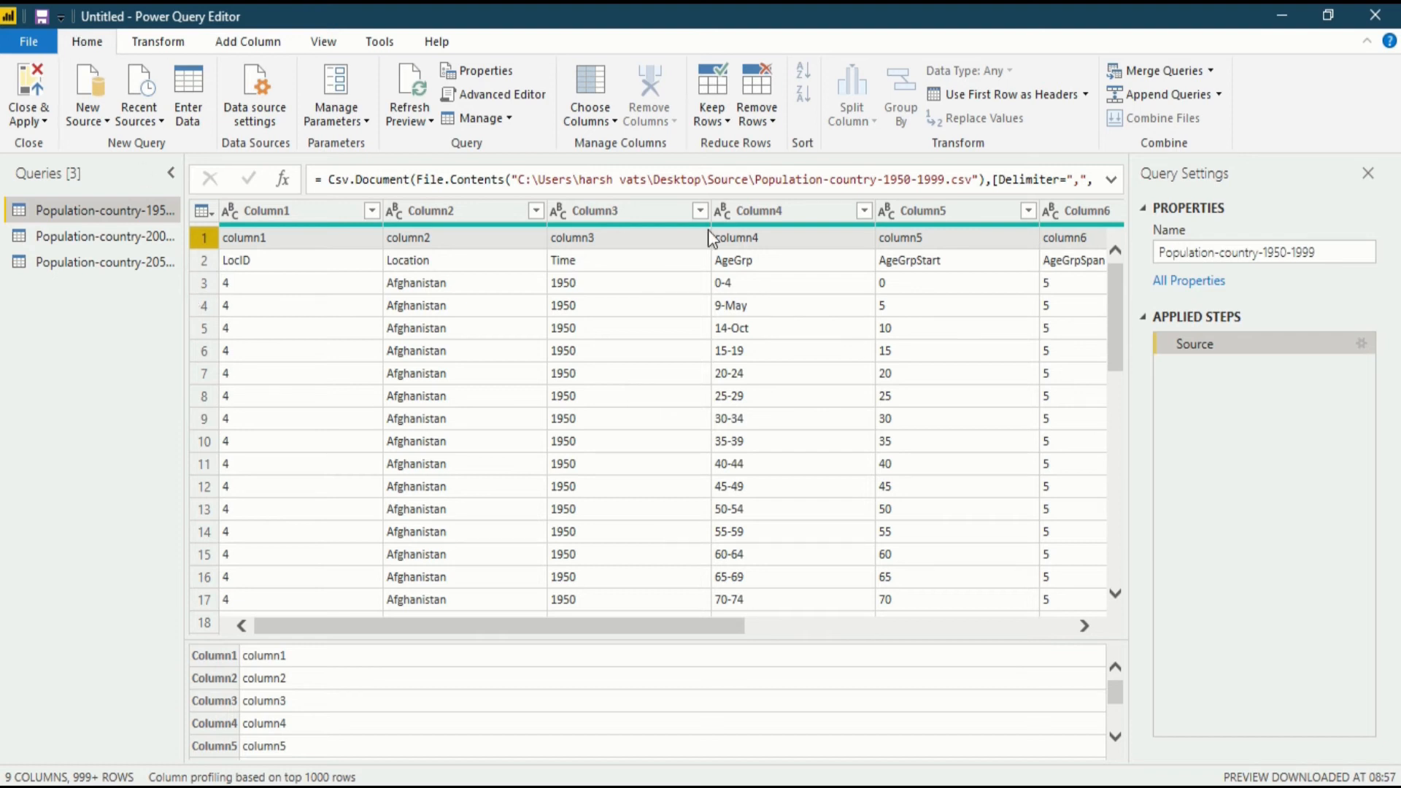
# Remove the top 1 row from the Population-country-1950-1999 query.
pyautogui.click(763, 122)
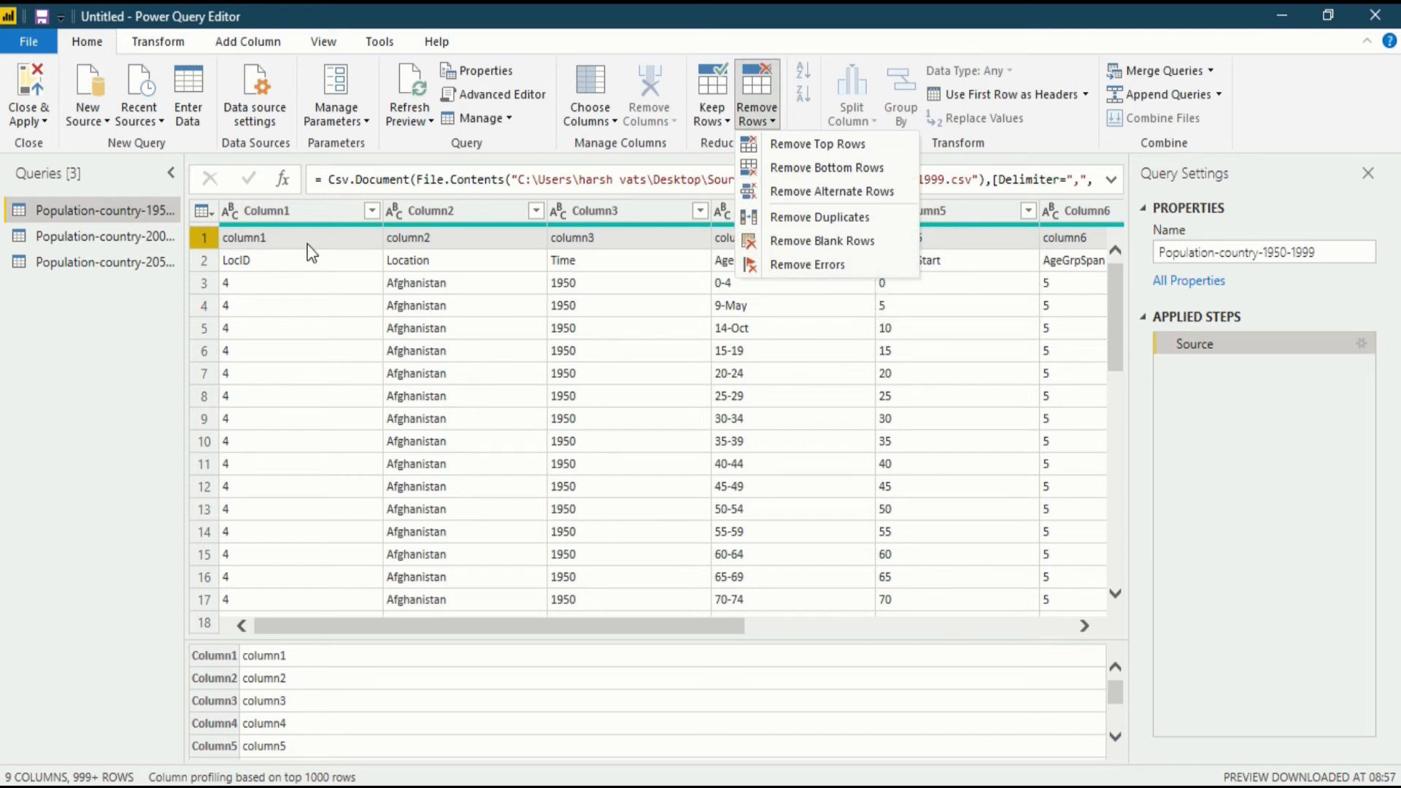
pyautogui.click(819, 143)
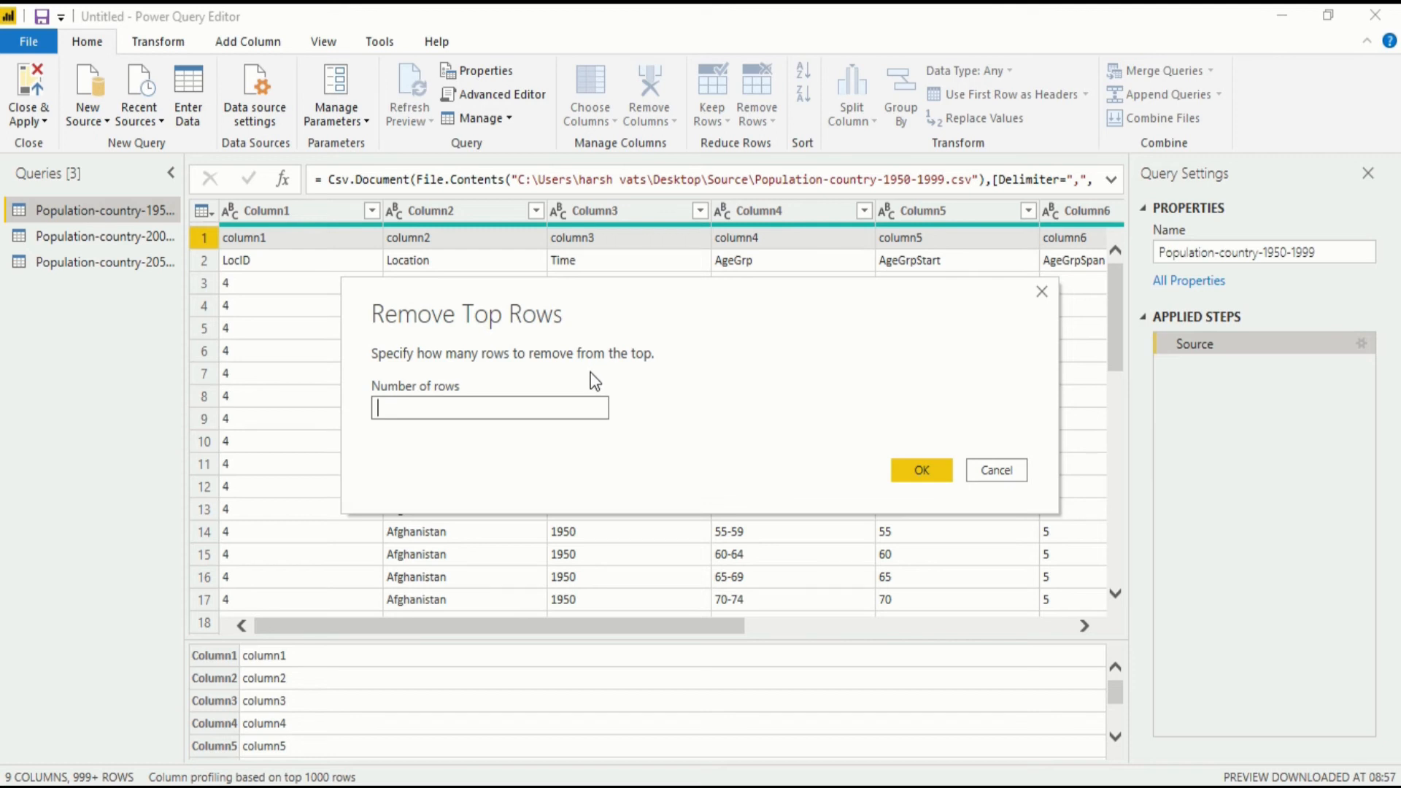
pyautogui.write('1')
pyautogui.click(923, 464)
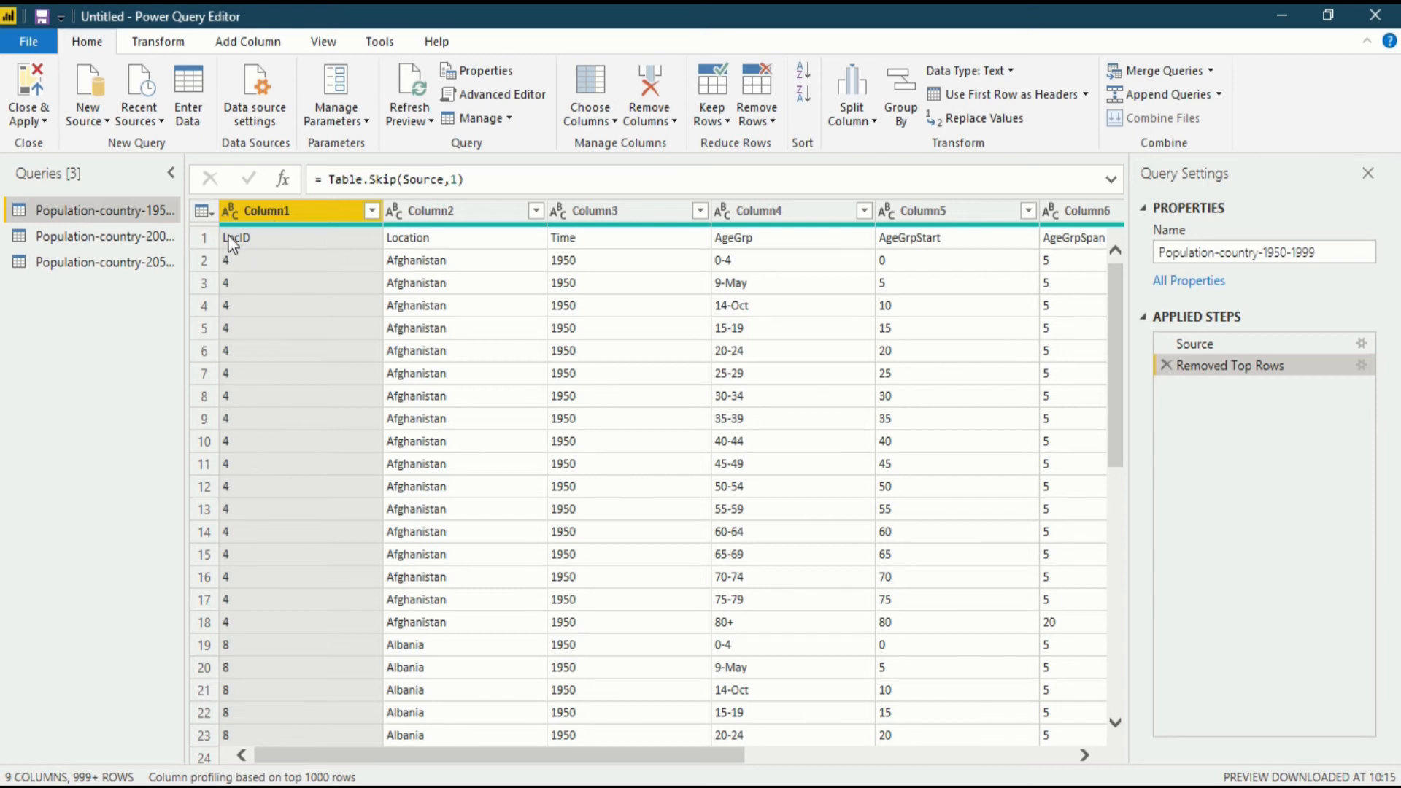
# Promote the first row of Population-country-1950-1999 to column headers.
pyautogui.click(207, 237)
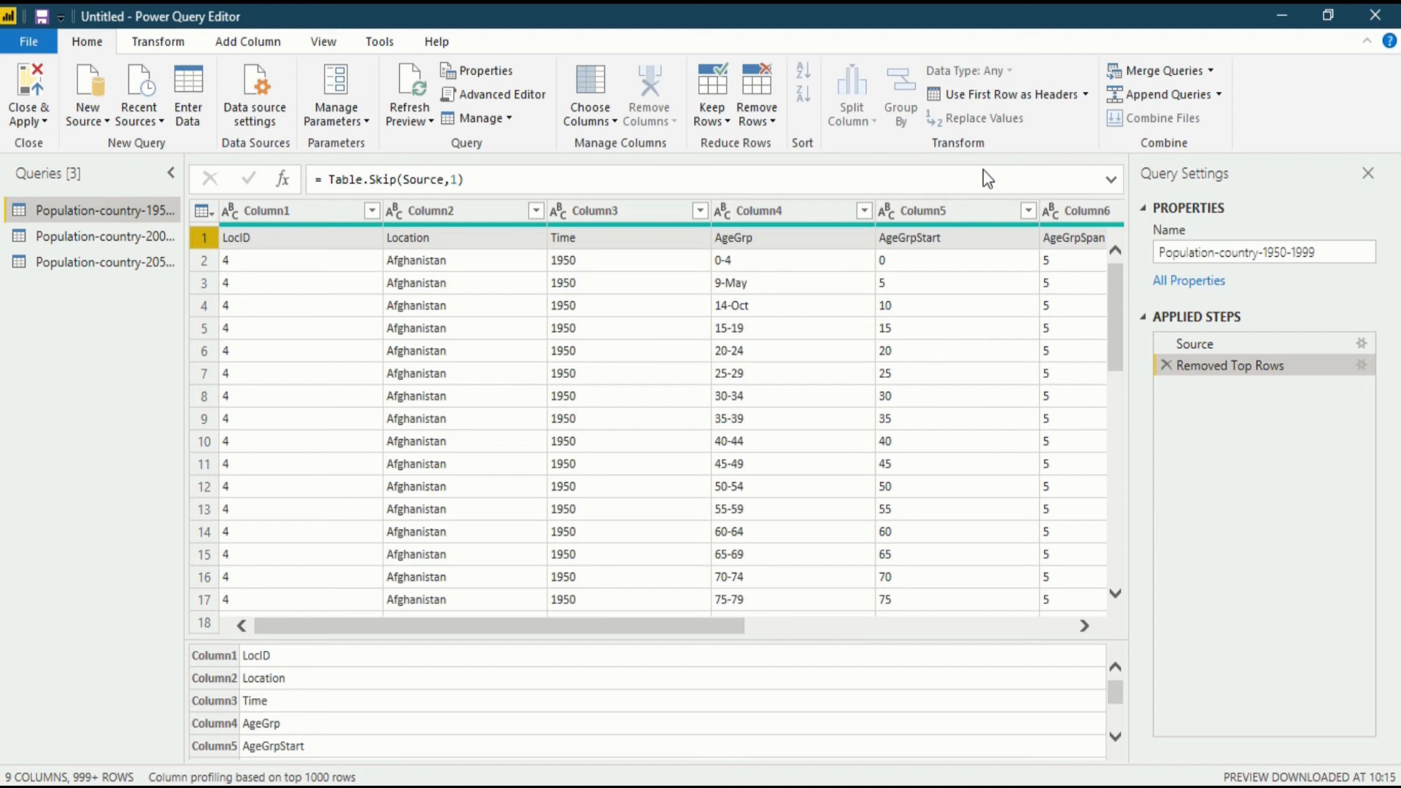
pyautogui.click(174, 44)
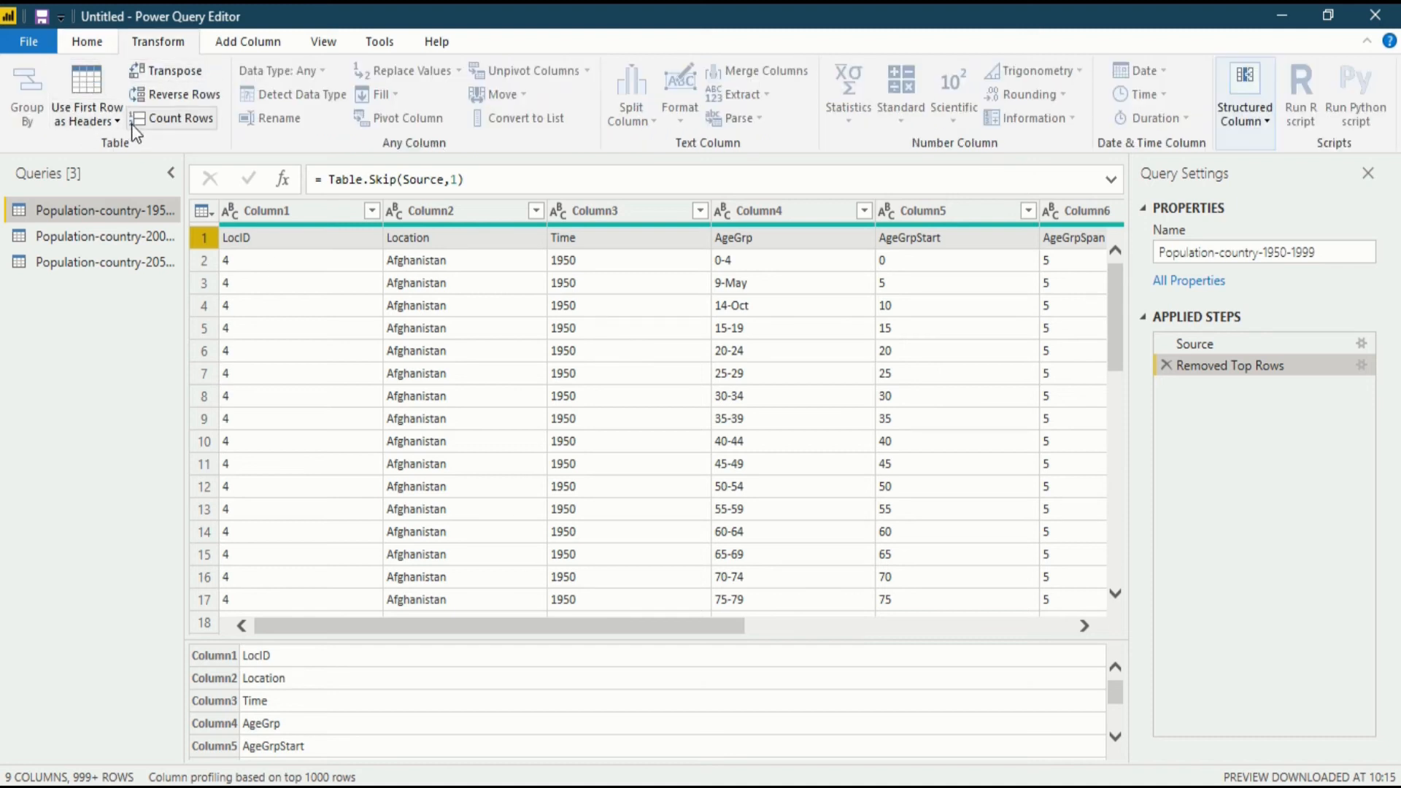
pyautogui.click(100, 50)
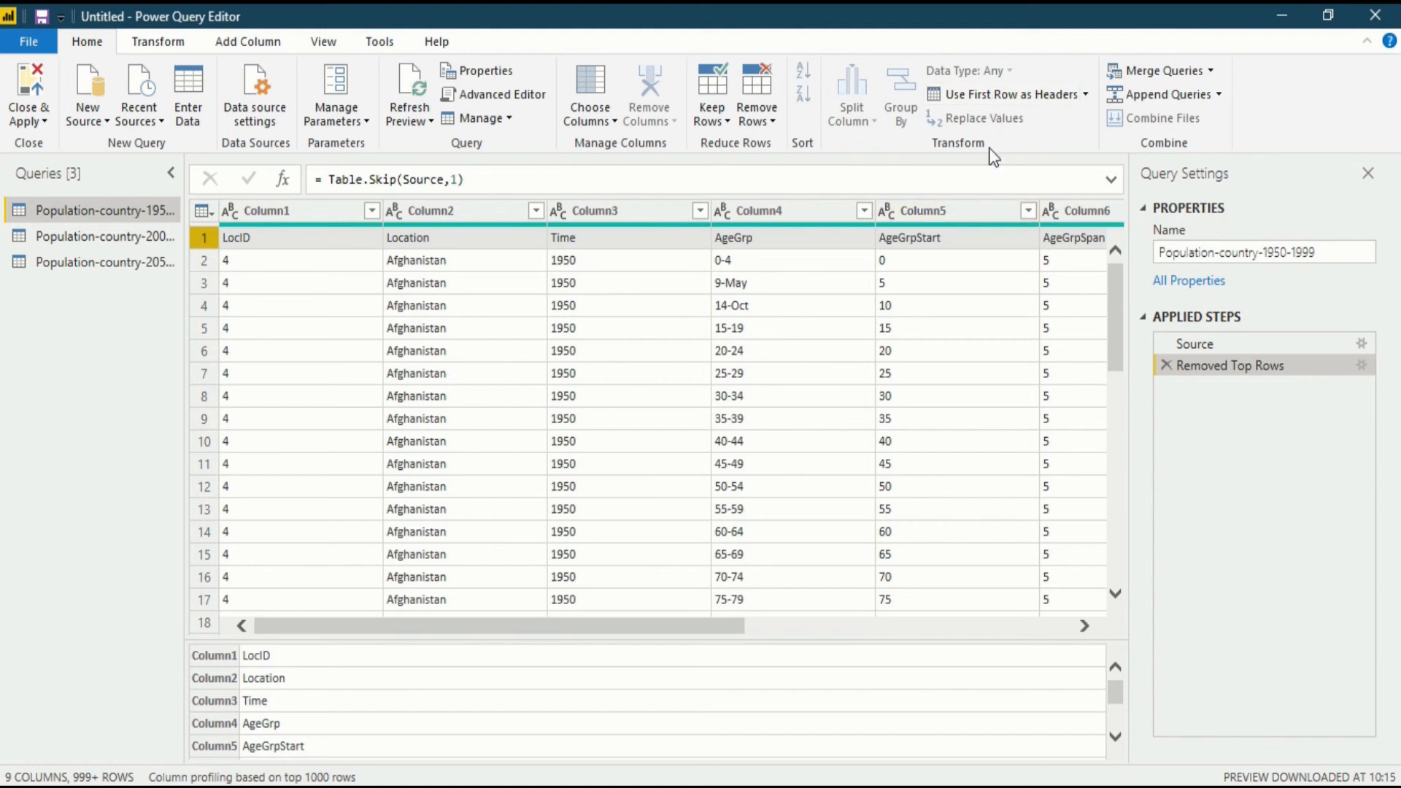
pyautogui.click(986, 98)
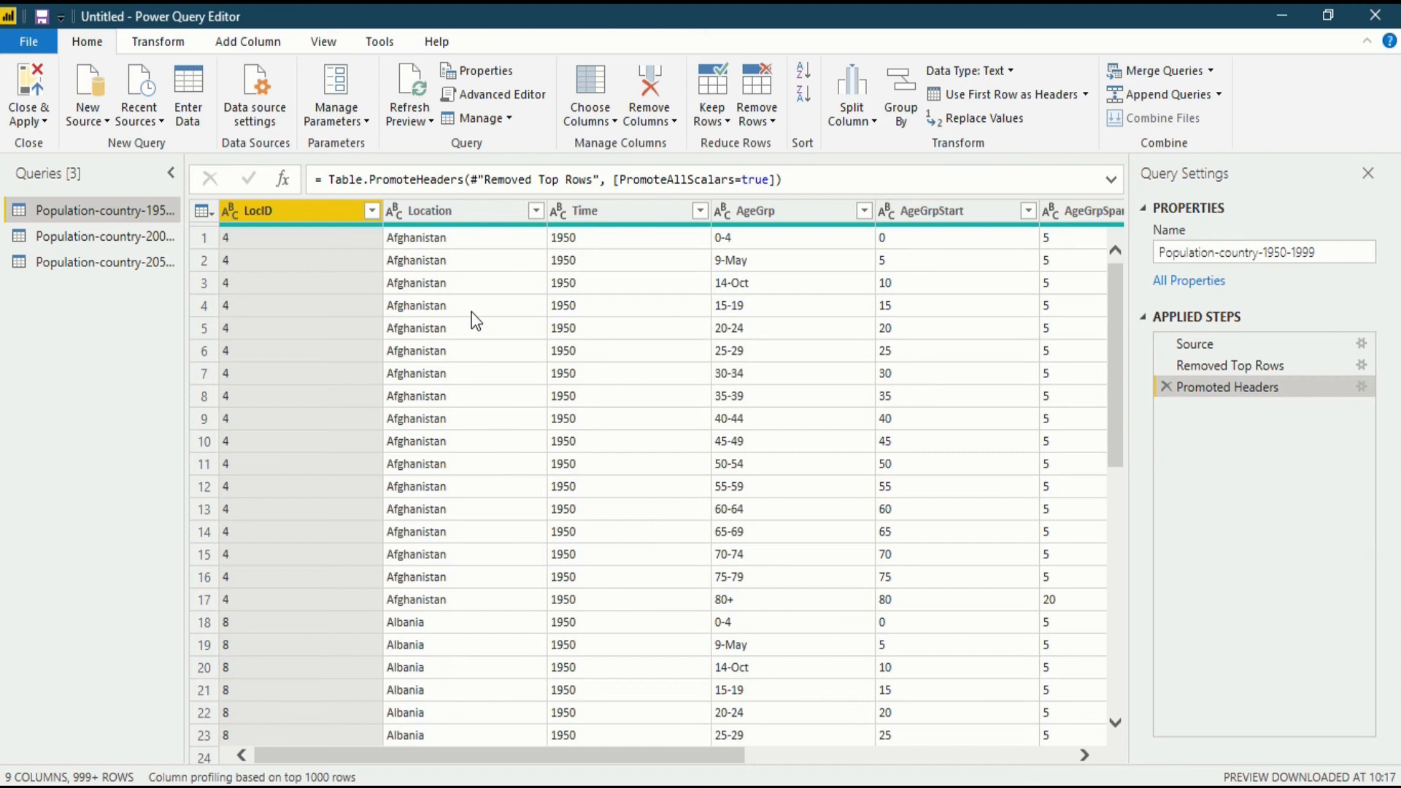
# Open the Population-country-2000-2049 query and promote its first row to column headers.
pyautogui.click(67, 235)
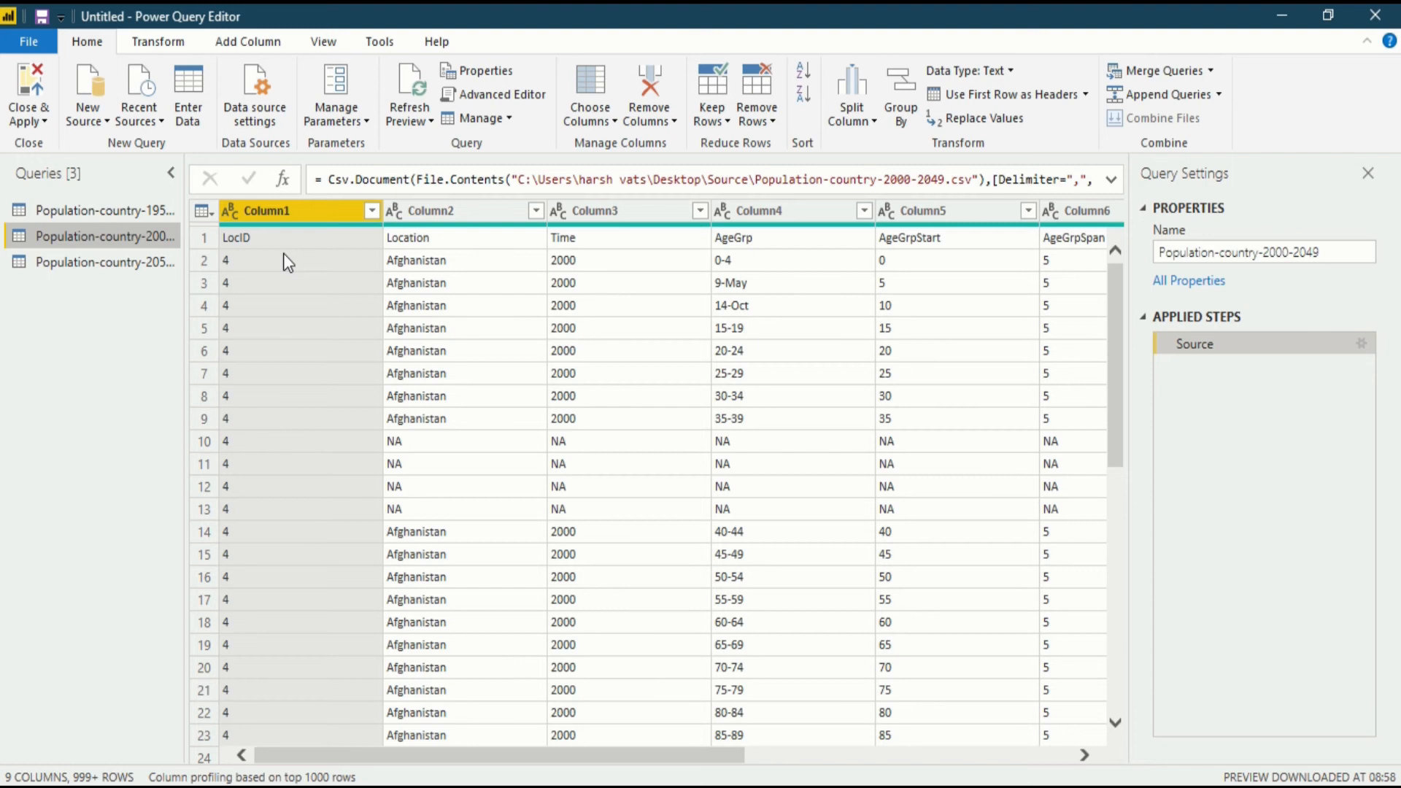
pyautogui.click(213, 242)
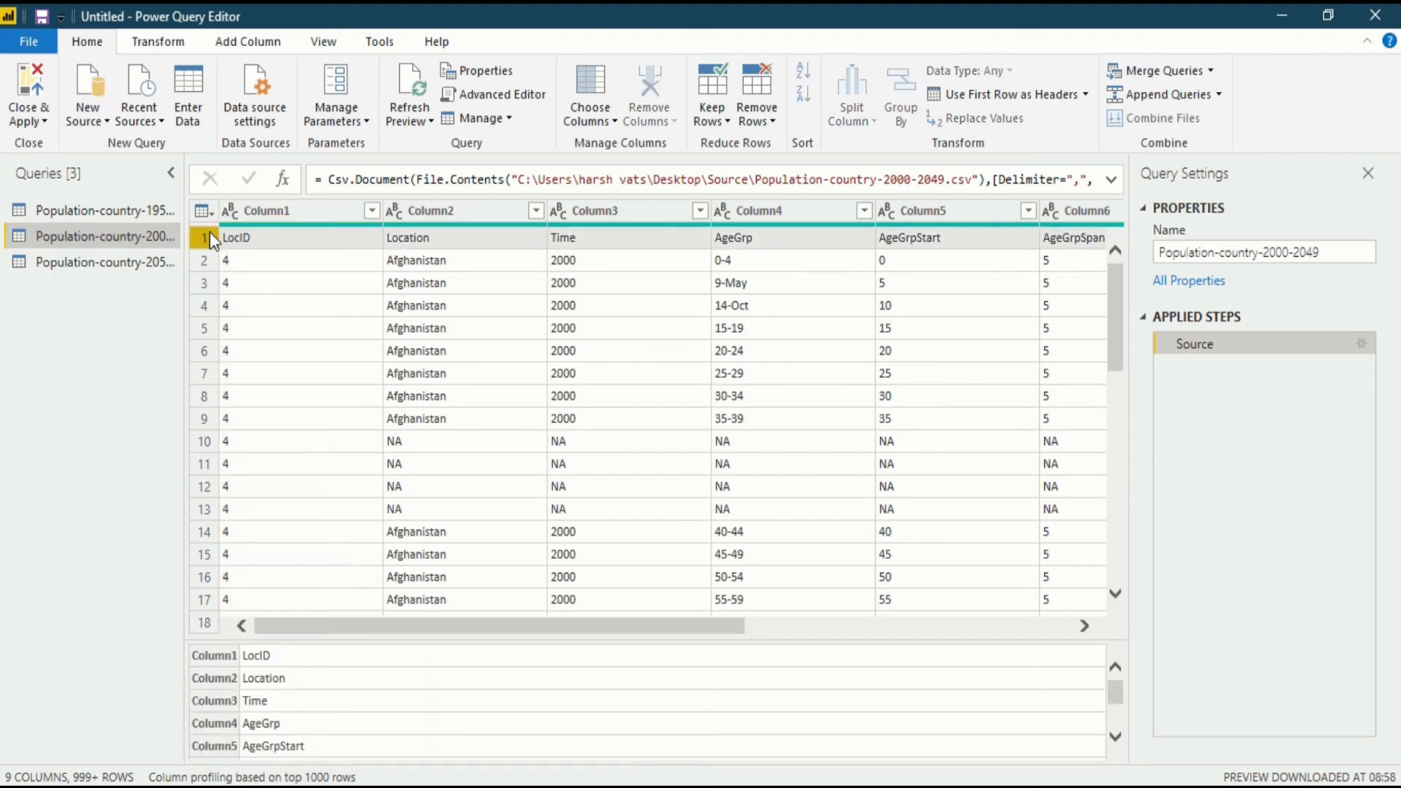
pyautogui.click(165, 43)
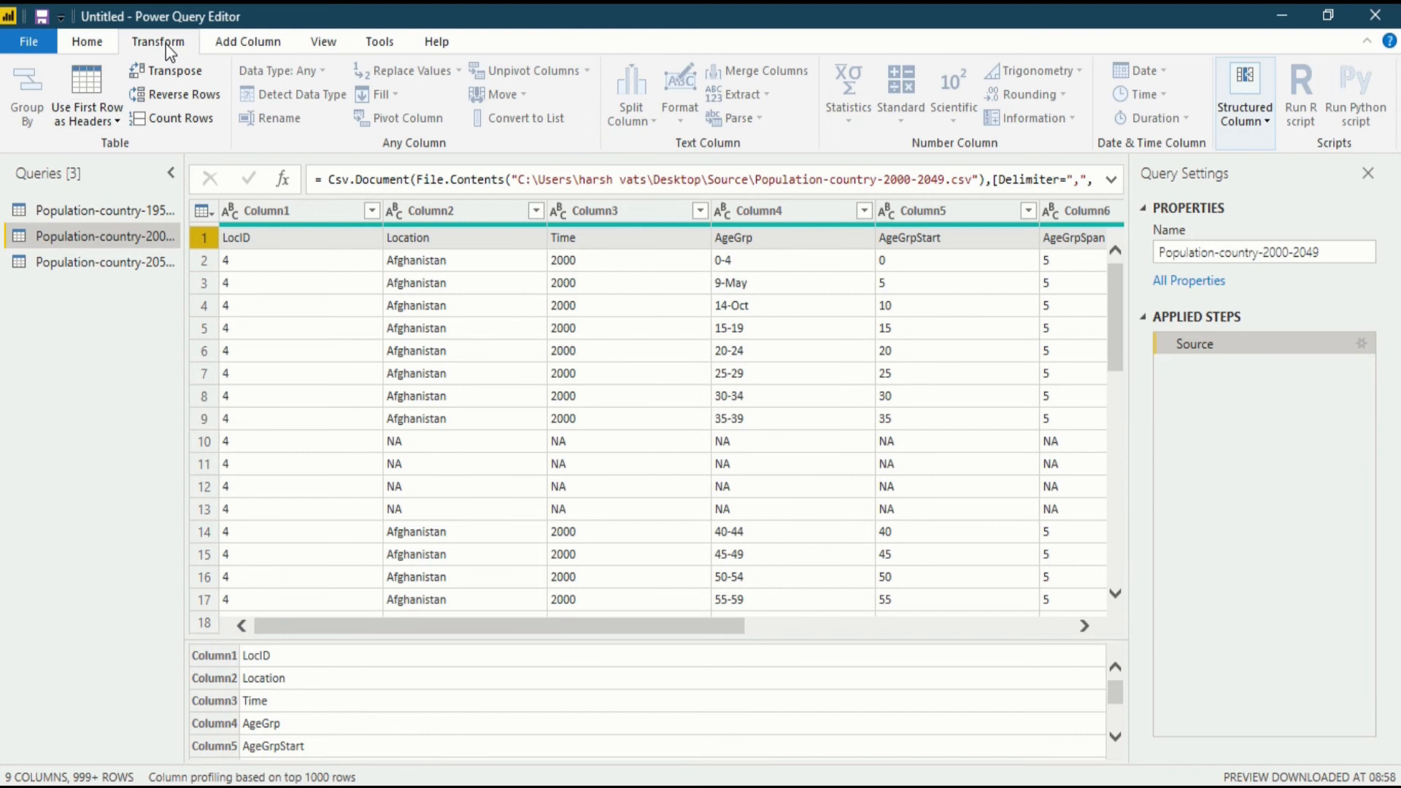
pyautogui.click(67, 90)
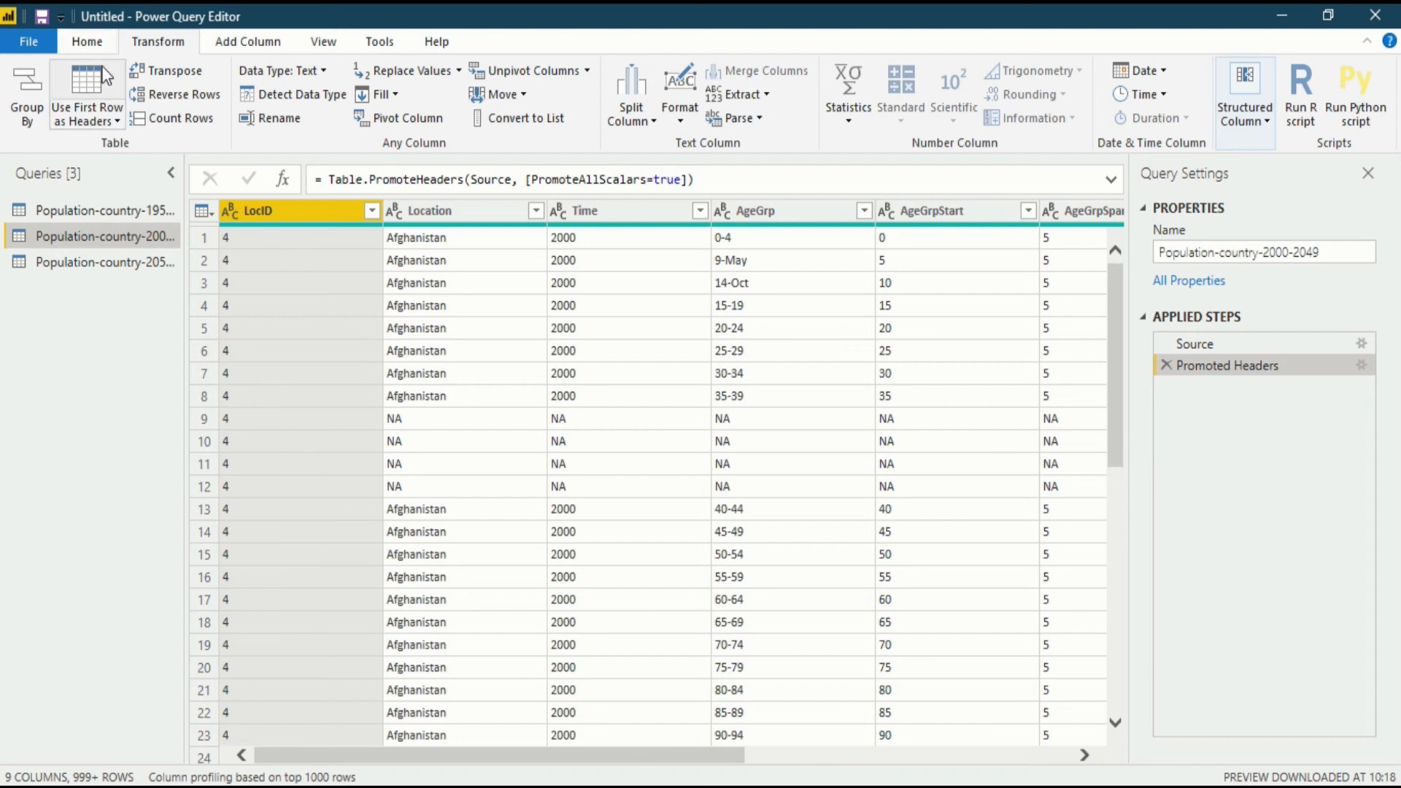
pyautogui.click(97, 41)
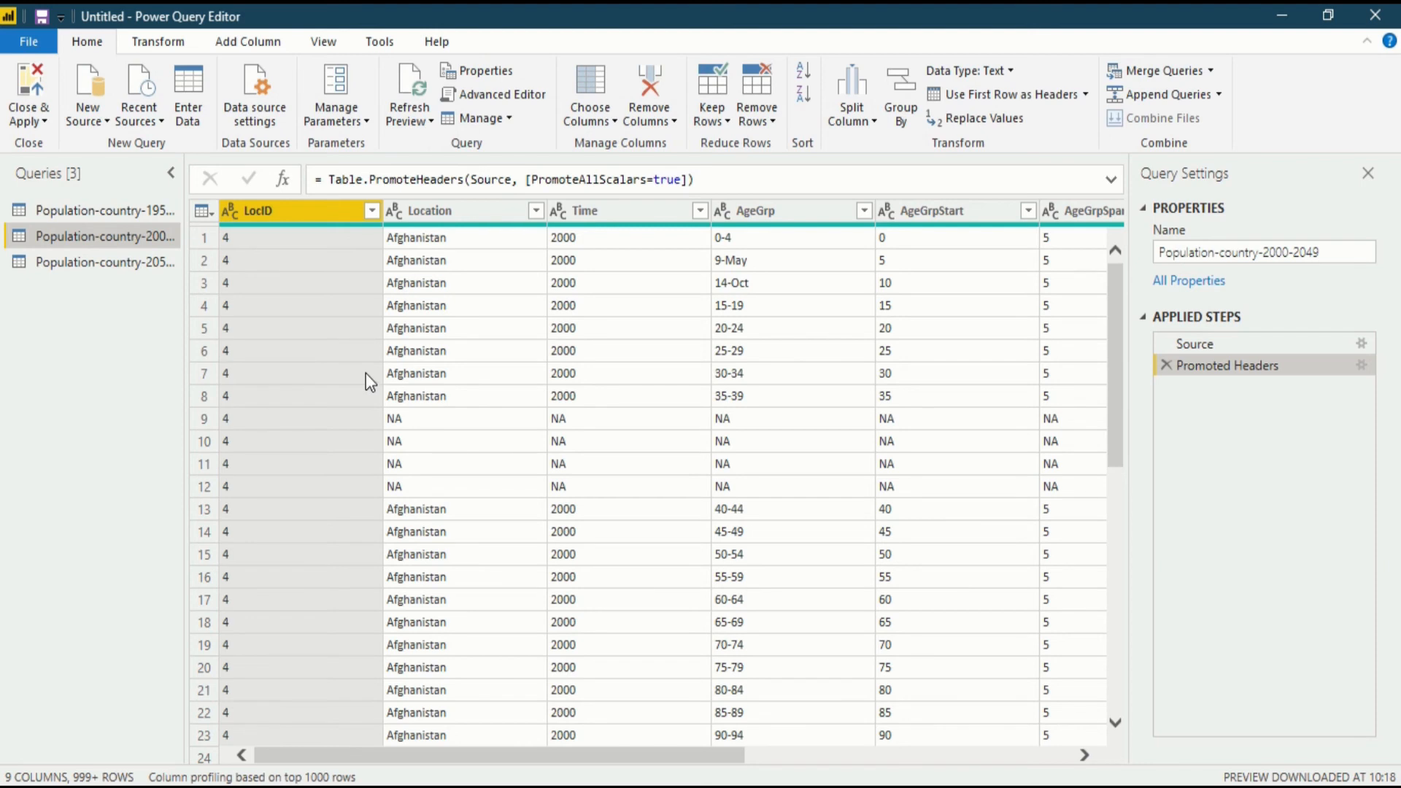
# Examine the NA entries in the Location column of Population-country-2000-2049.
pyautogui.click(435, 415)
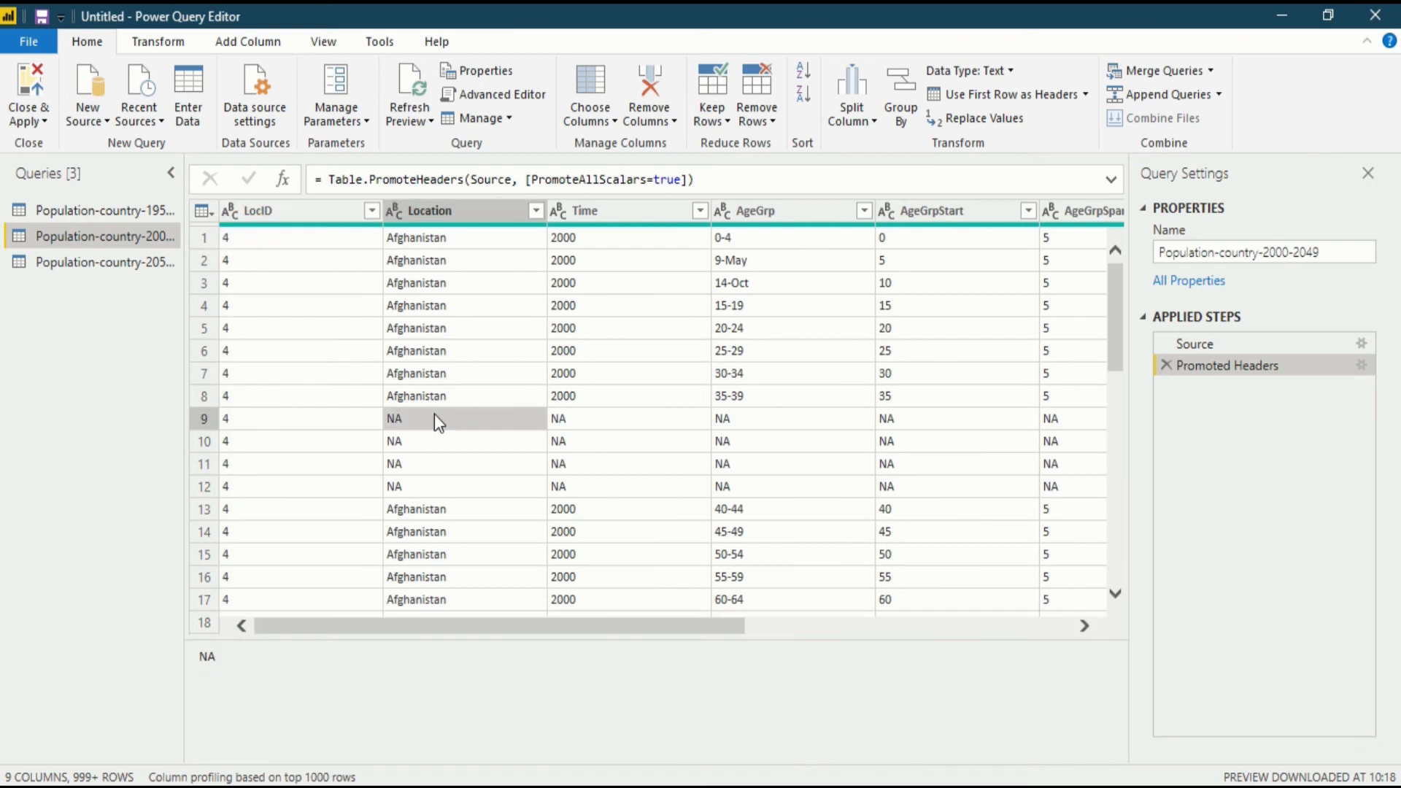
pyautogui.press('Down')
pyautogui.press('Down')
pyautogui.press('Down')
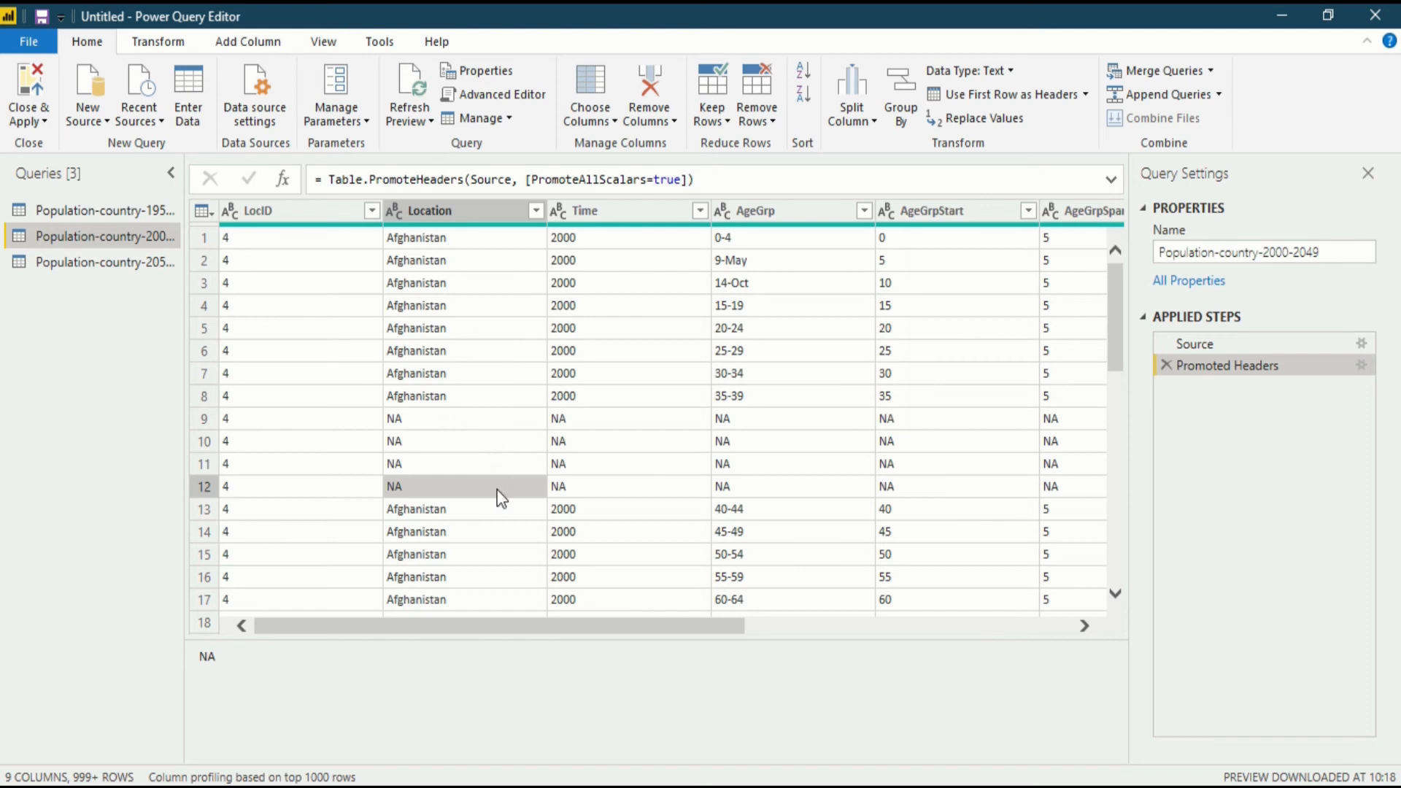
pyautogui.moveTo(479, 626); pyautogui.dragTo(359, 493)
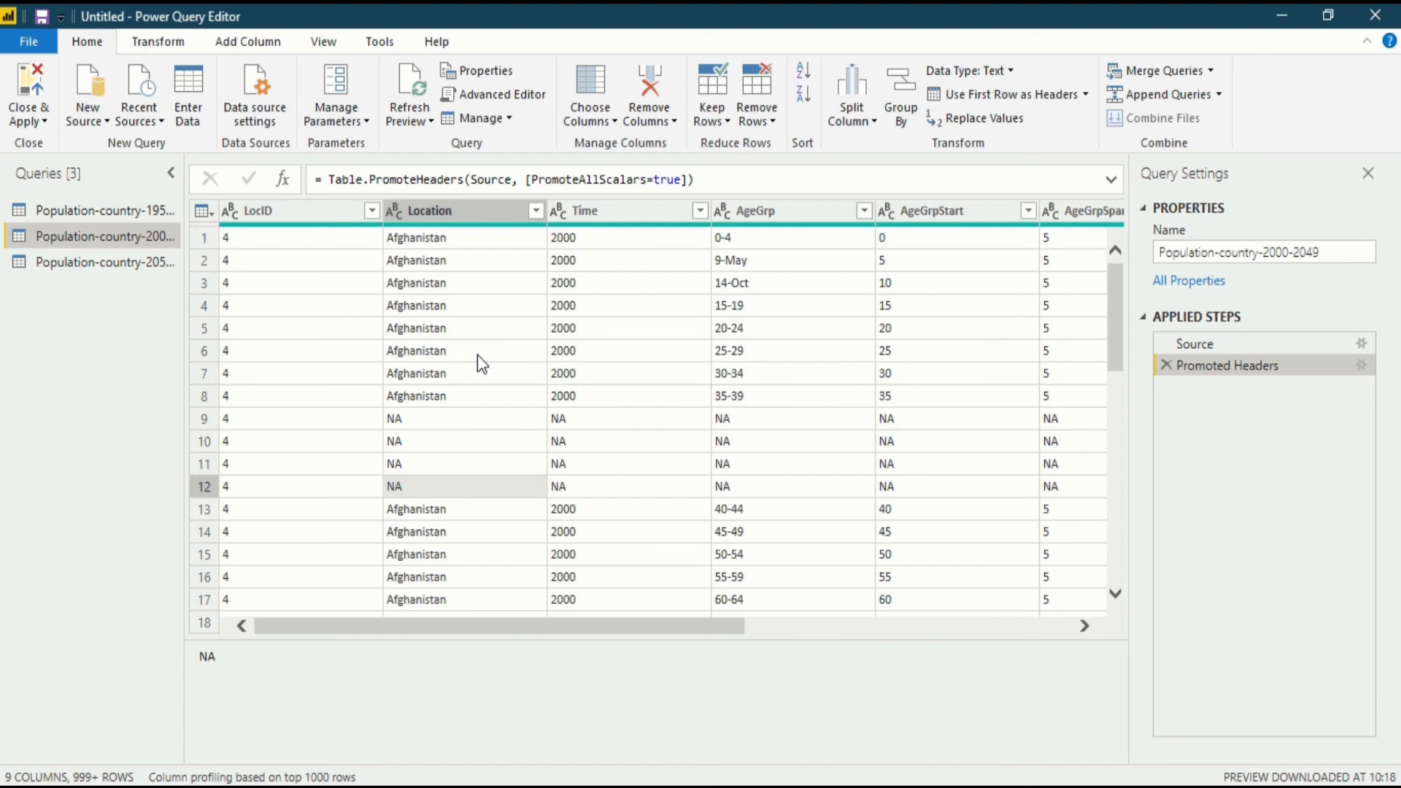
# Filter the Location column by loading its full value list, searching for "na", excluding NA from the search results and applying the filter.
pyautogui.click(537, 210)
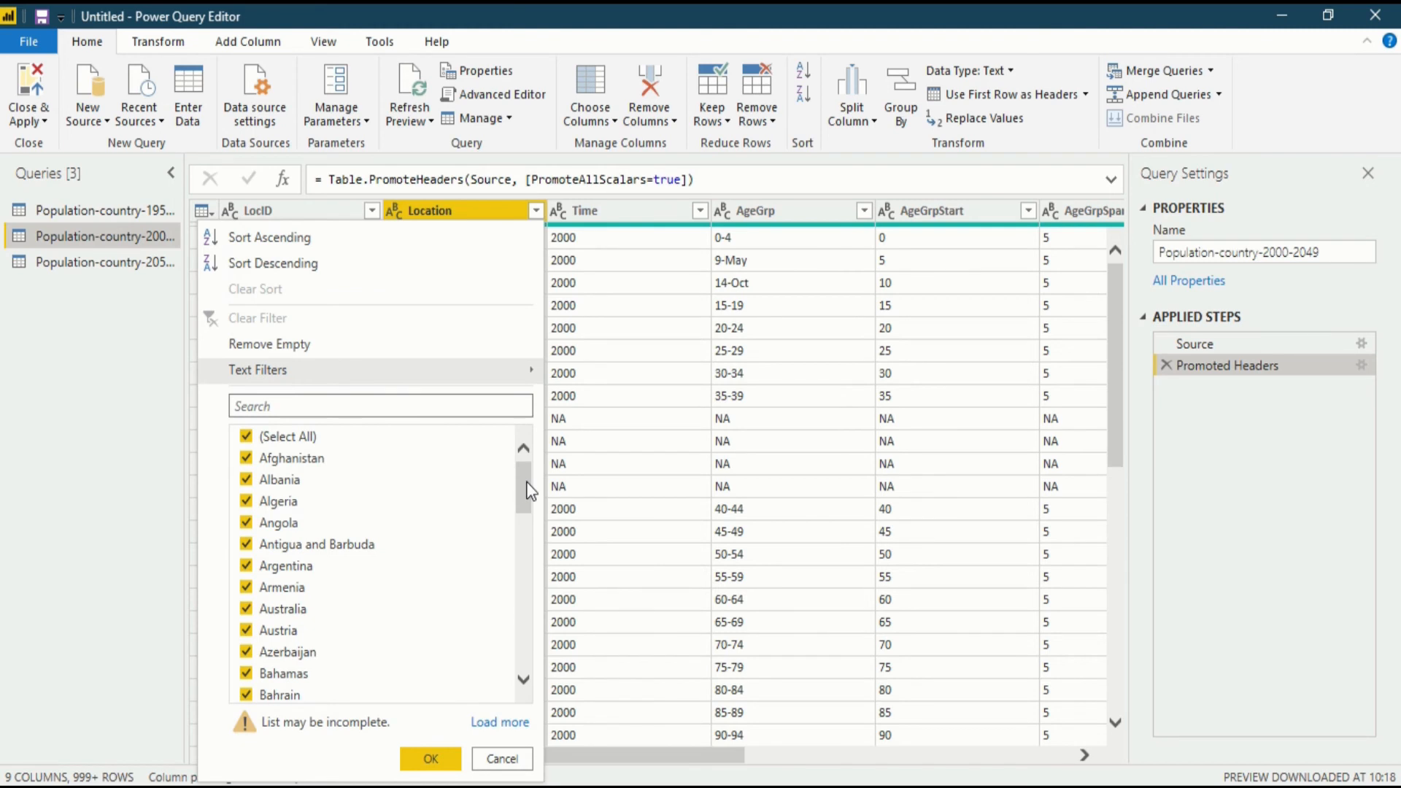
pyautogui.moveTo(528, 491); pyautogui.dragTo(522, 555)
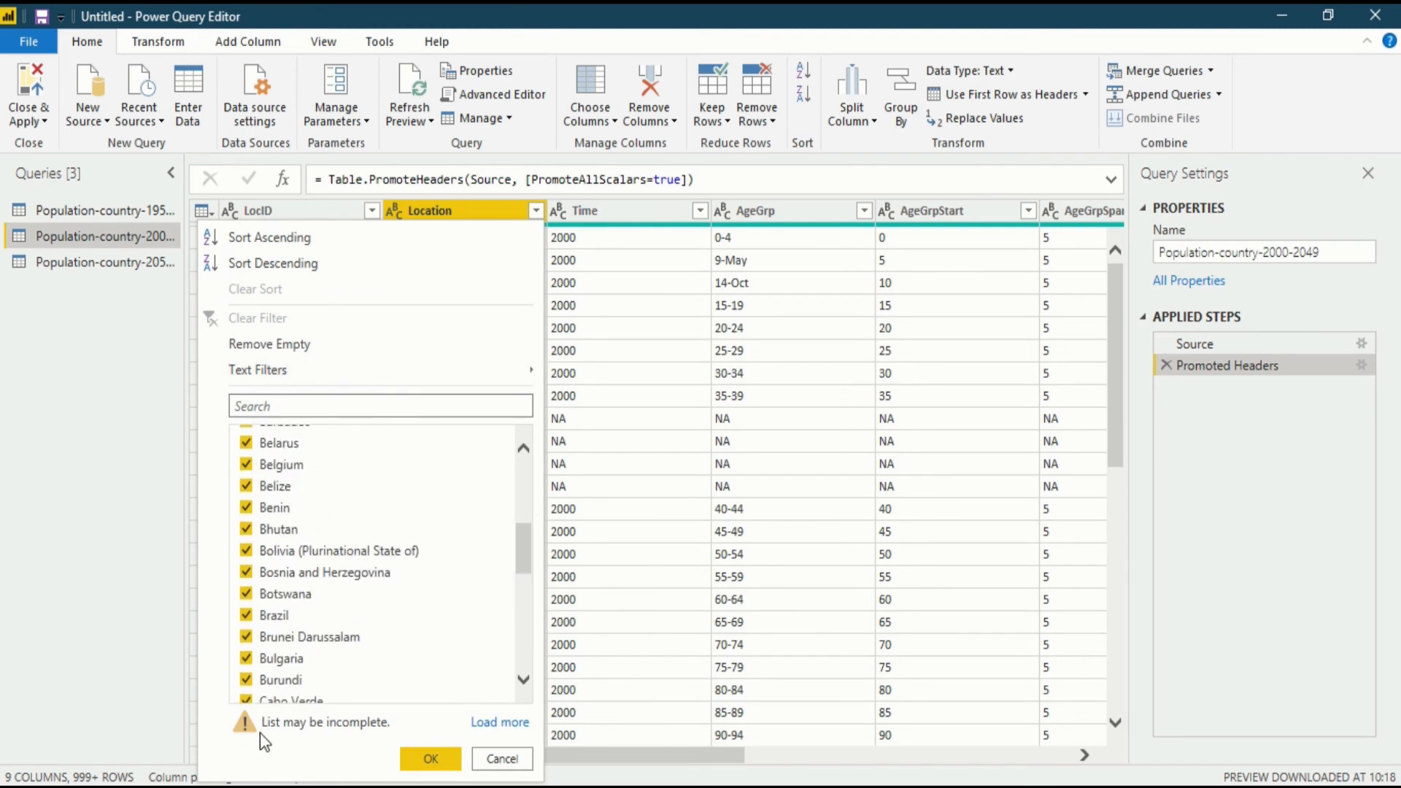
pyautogui.click(497, 729)
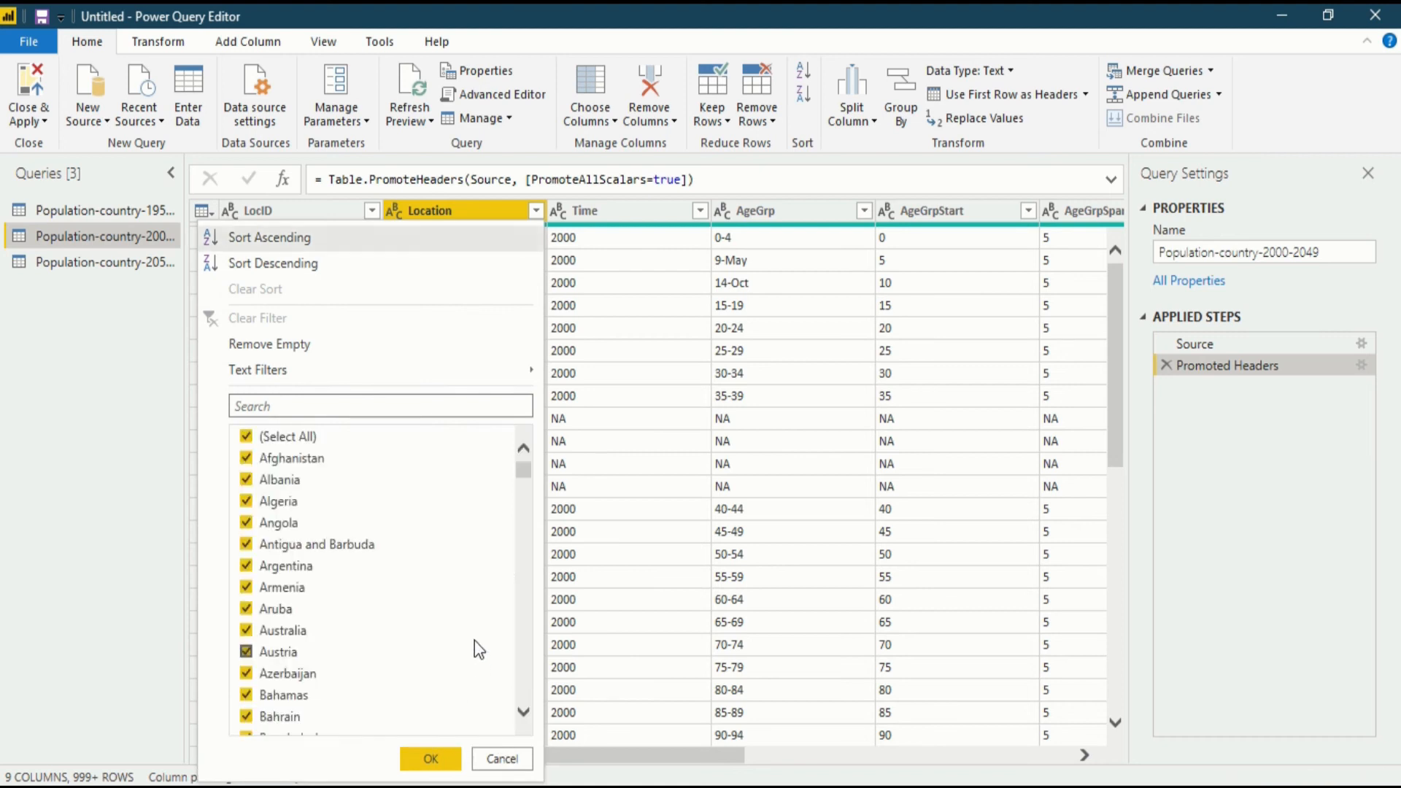
pyautogui.moveTo(519, 470); pyautogui.dragTo(533, 606)
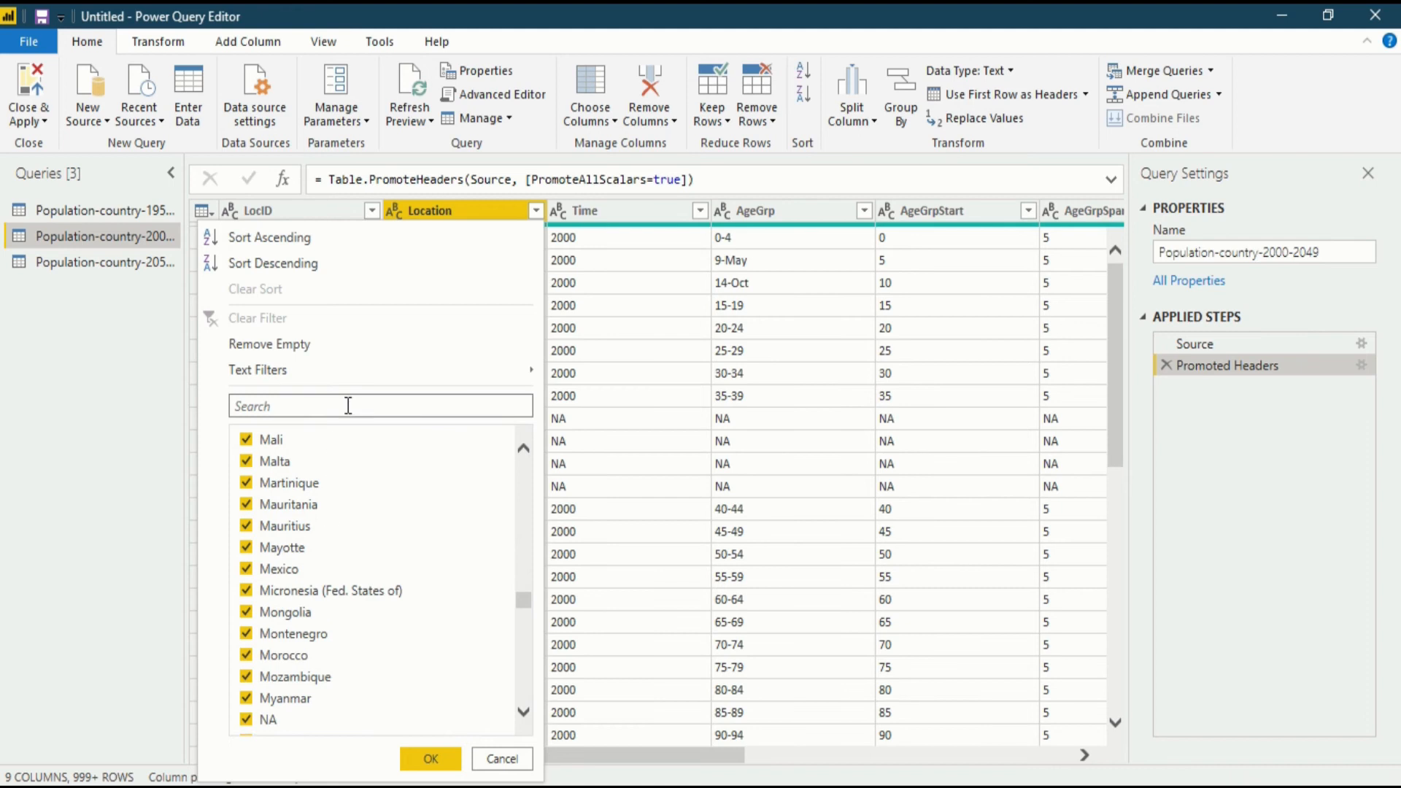
pyautogui.scroll(-2, 339, 588)
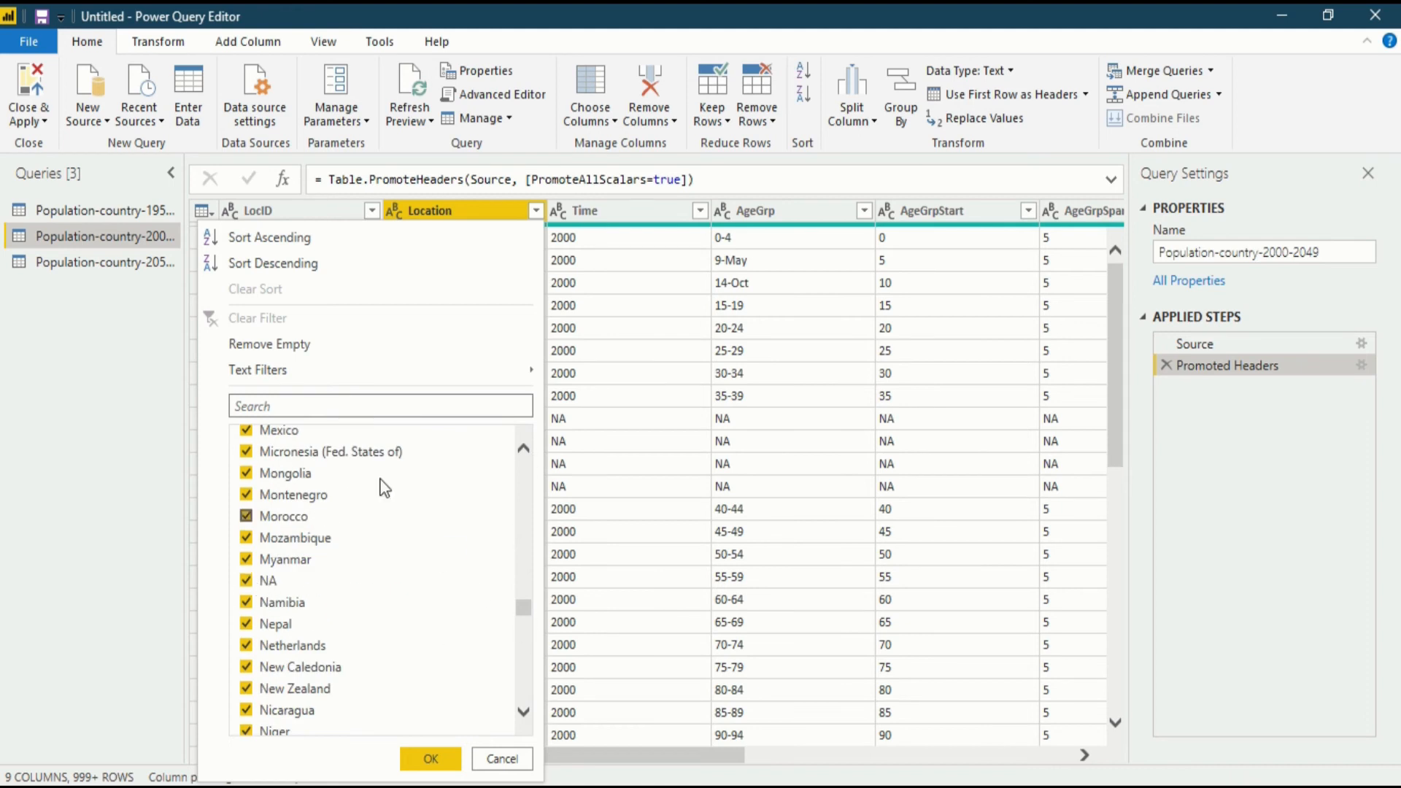
pyautogui.click(326, 407)
pyautogui.write('na')
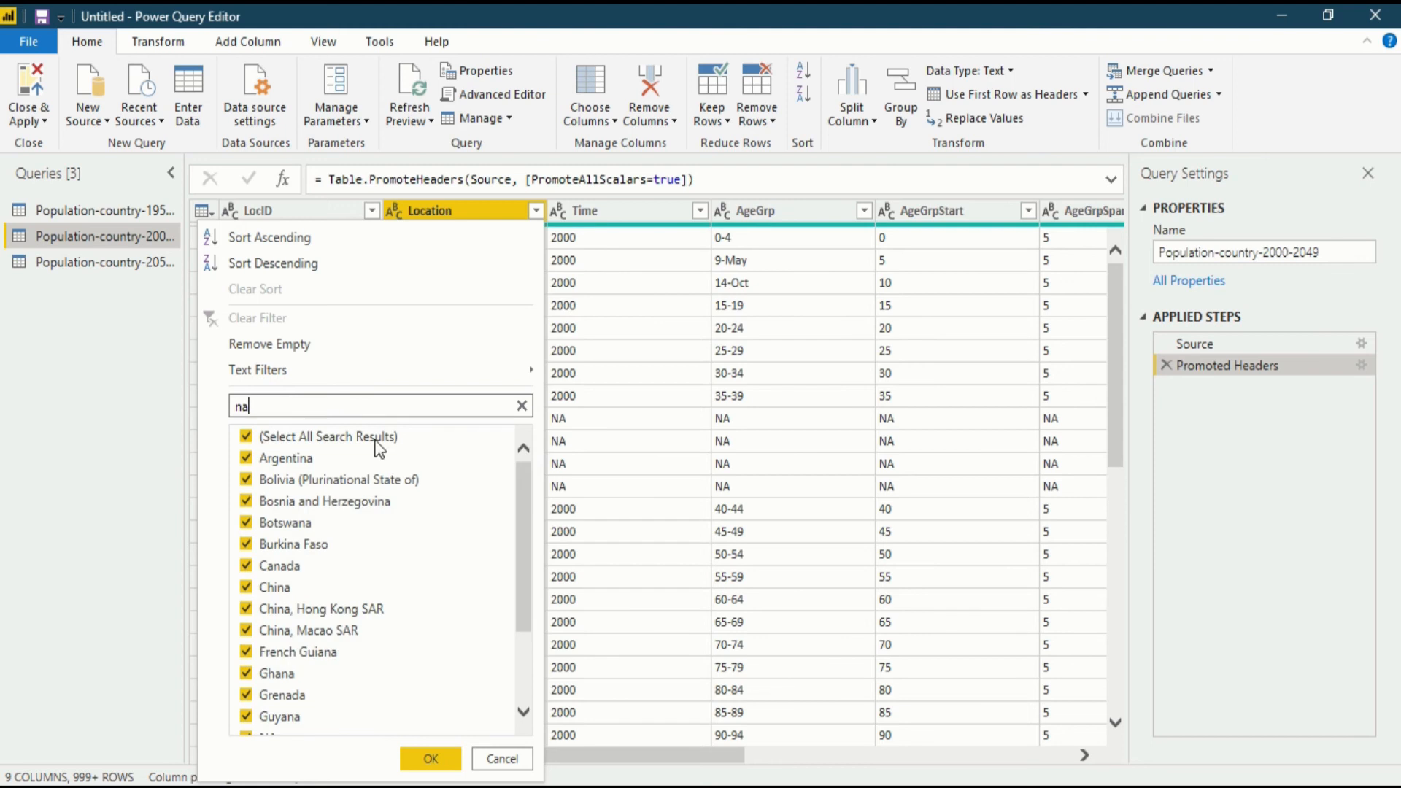
pyautogui.moveTo(518, 493); pyautogui.dragTo(520, 559)
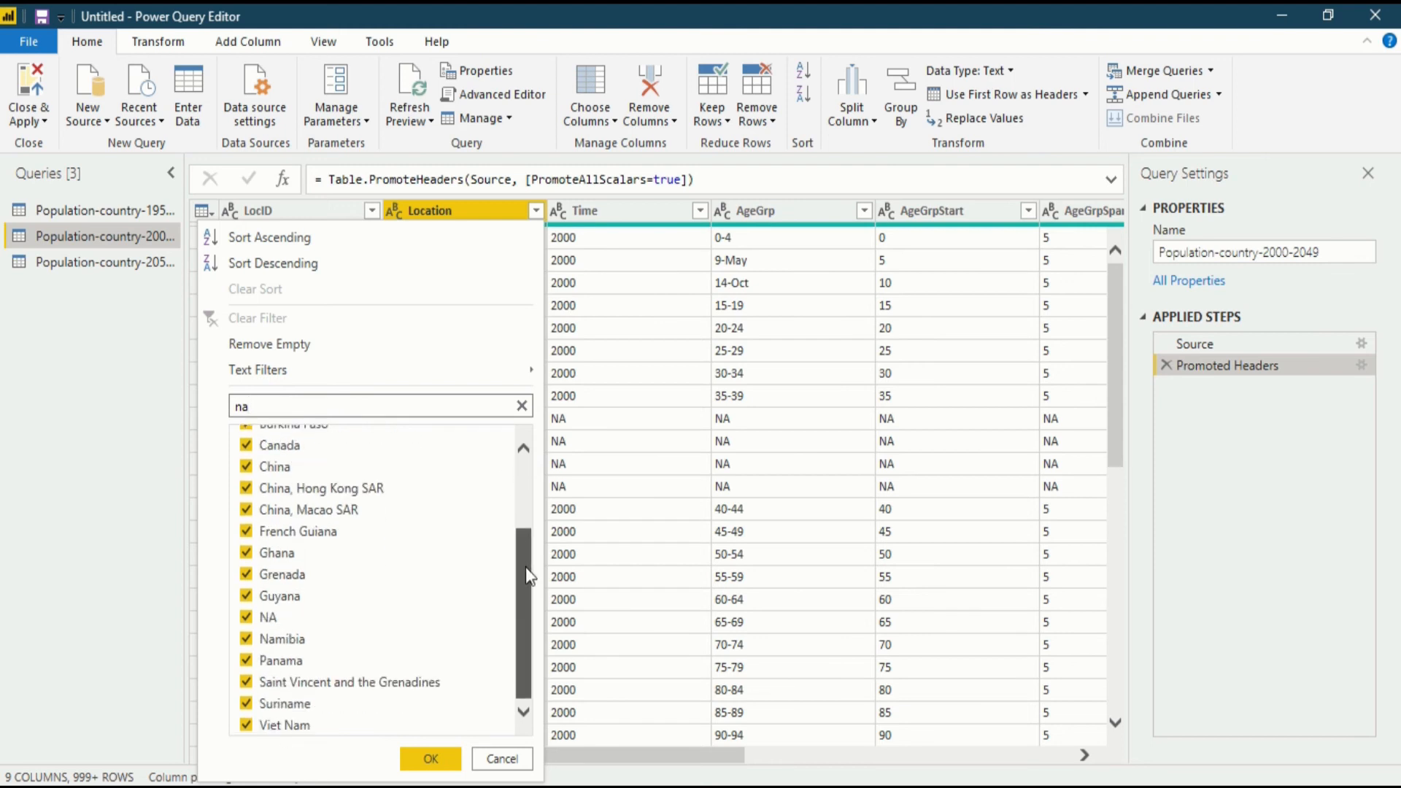
pyautogui.click(246, 618)
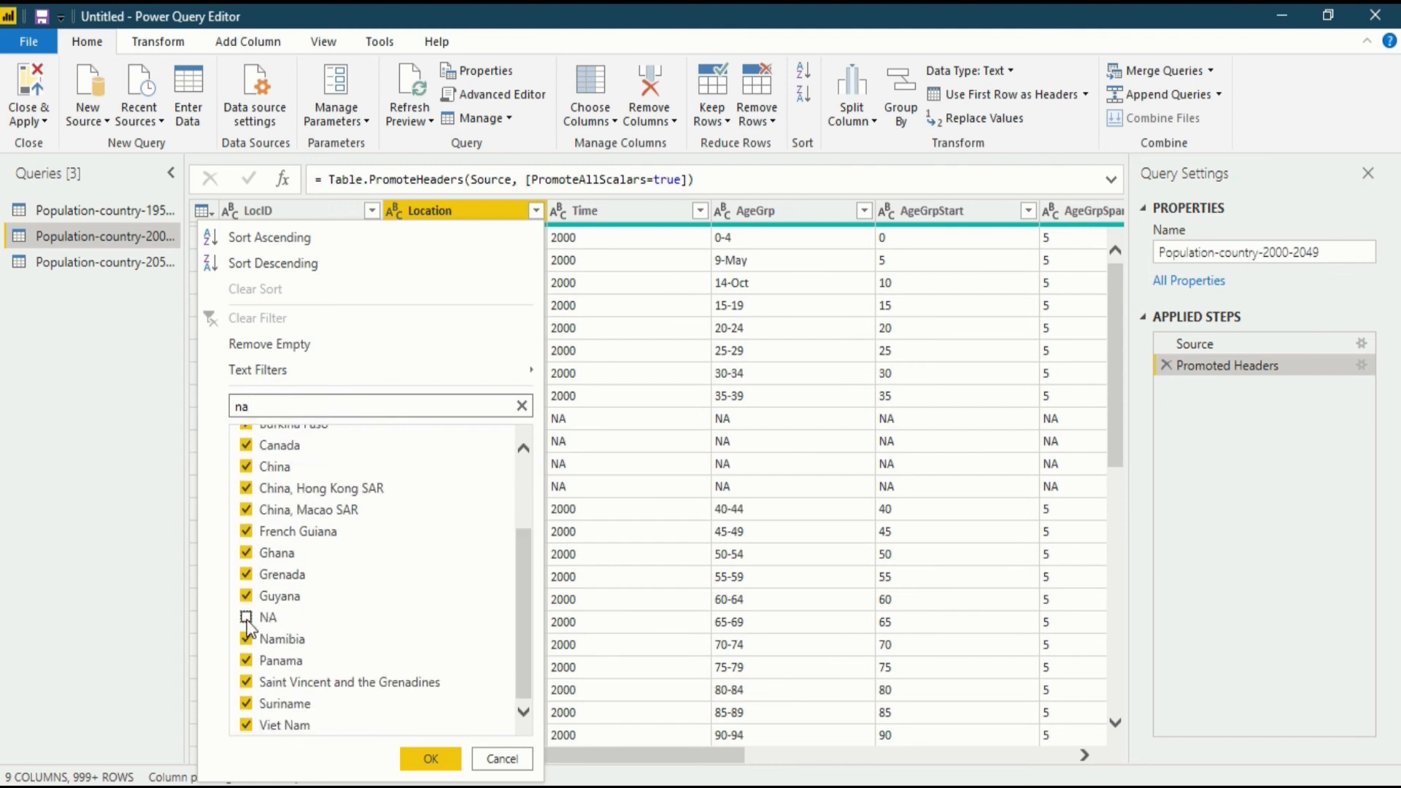
pyautogui.click(430, 760)
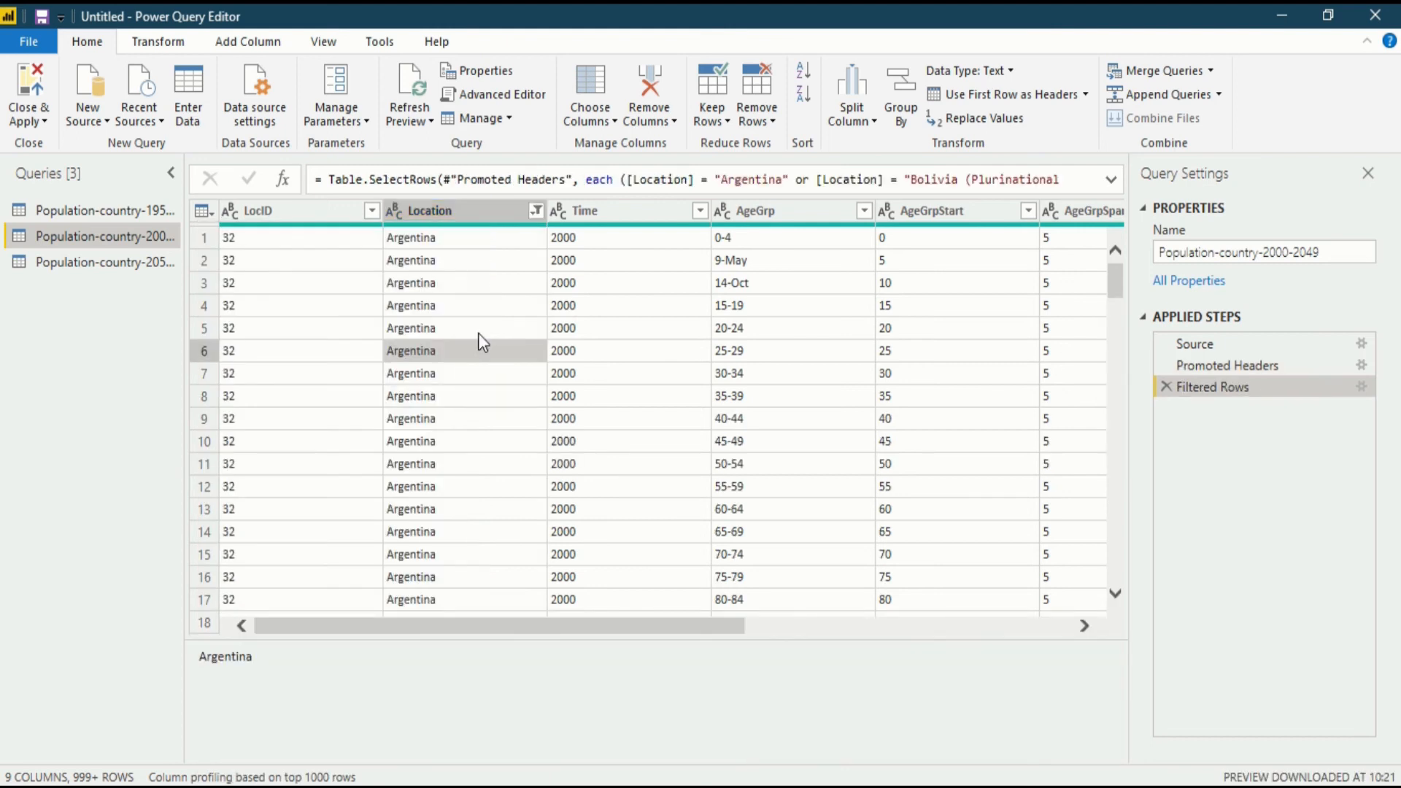
# Review which countries are checked in the Location column's filter list and close it without changes.
pyautogui.click(534, 216)
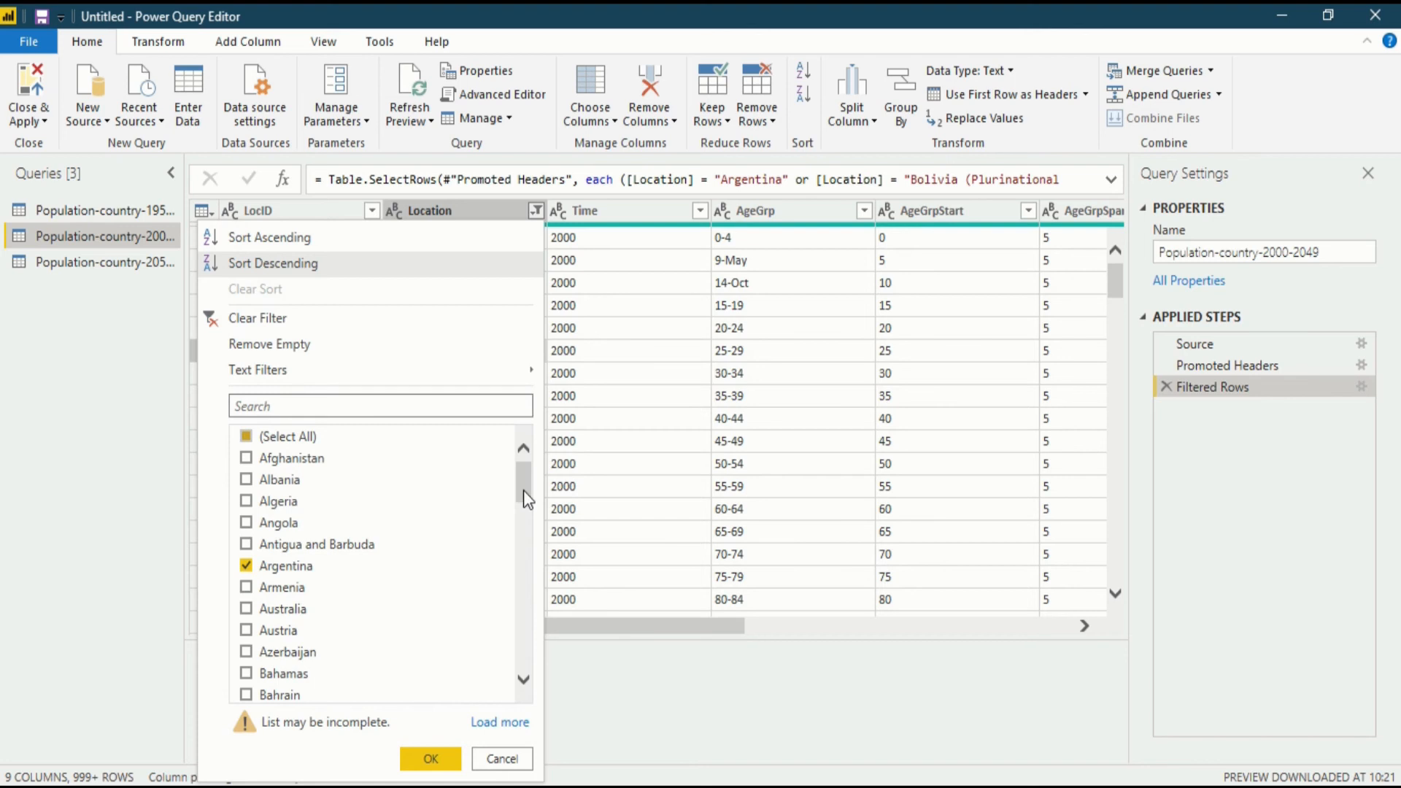
pyautogui.moveTo(523, 490)
pyautogui.mouseDown()
pyautogui.moveTo(523, 529)
pyautogui.moveTo(515, 475)
pyautogui.mouseUp()
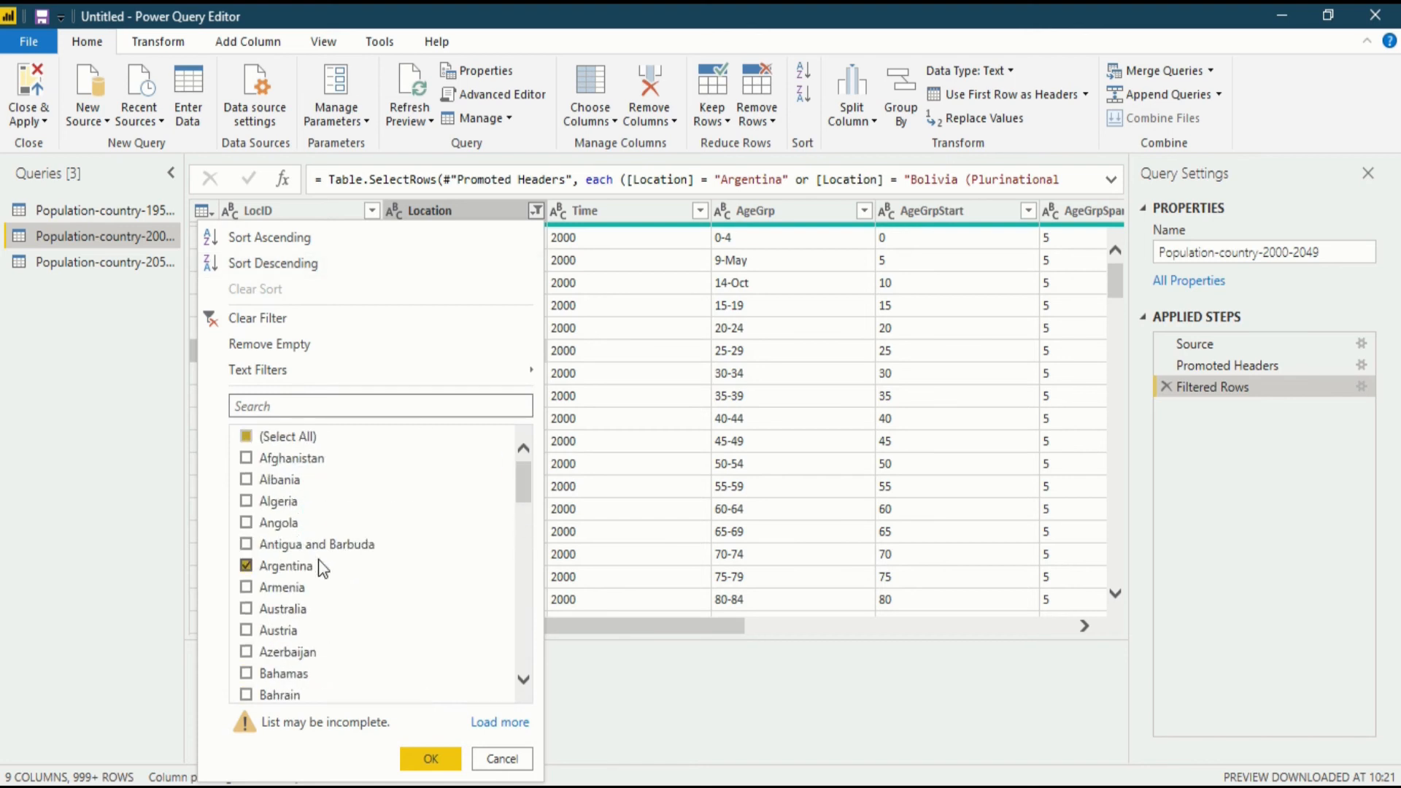
pyautogui.moveTo(522, 499); pyautogui.dragTo(523, 639)
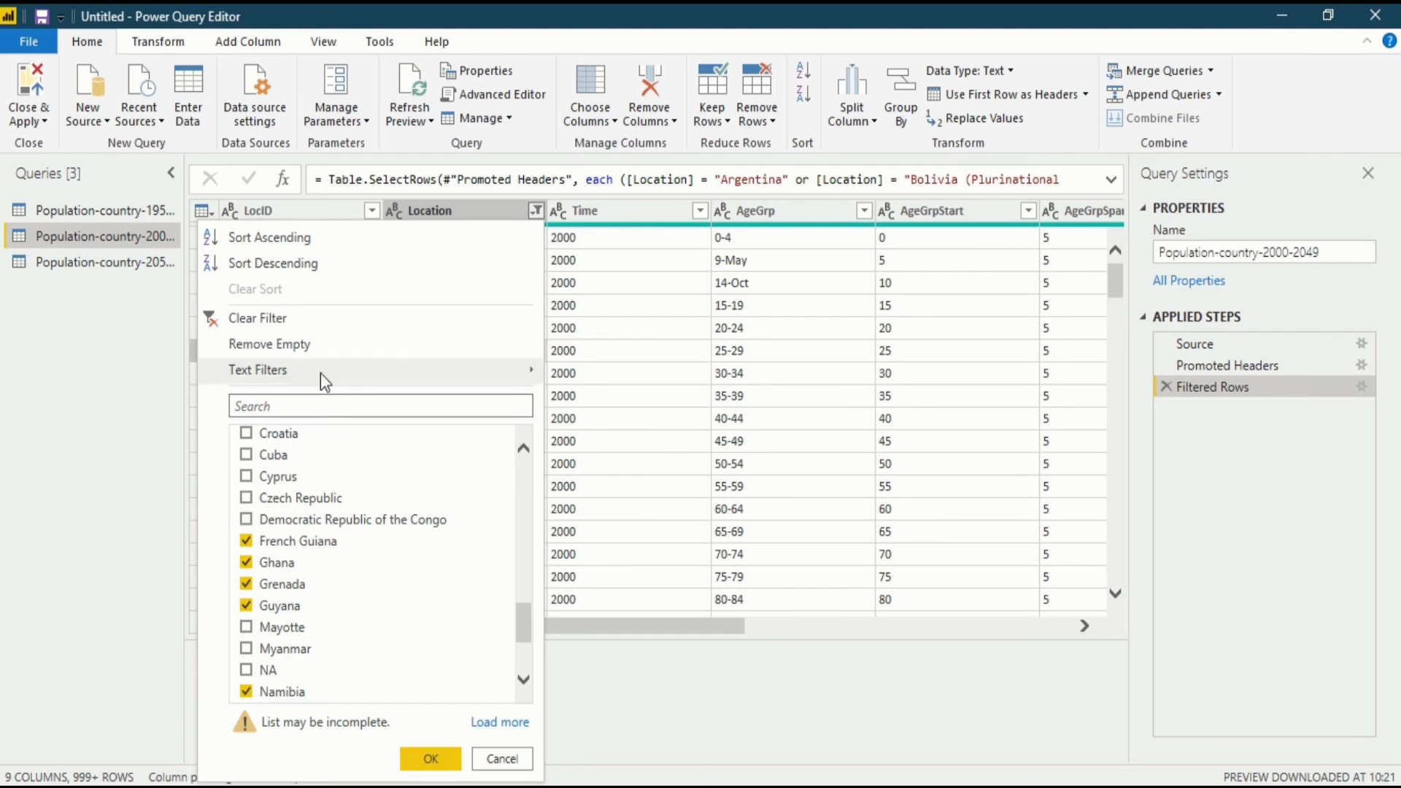
pyautogui.scroll(8, 467, 518)
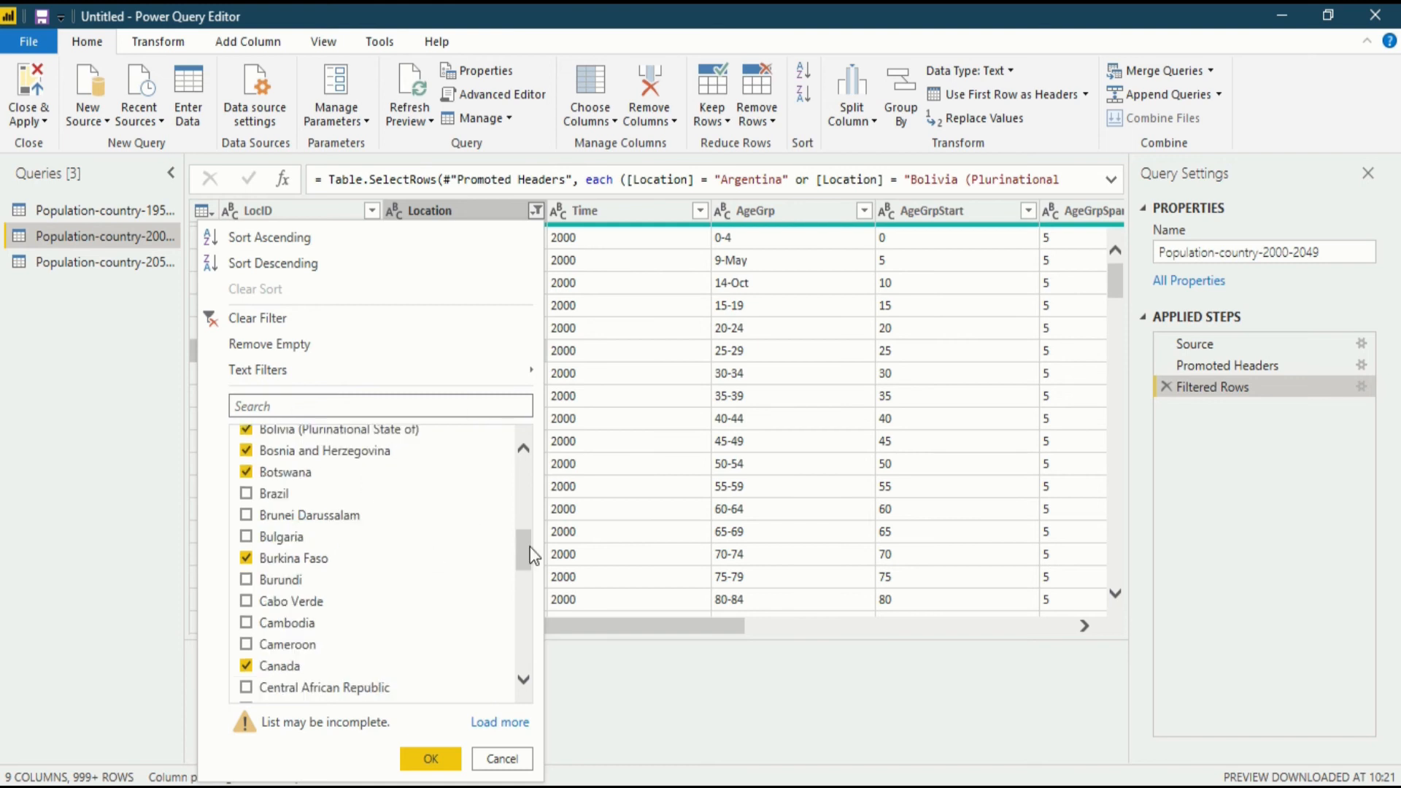
pyautogui.moveTo(530, 549)
pyautogui.mouseDown()
pyautogui.moveTo(536, 575)
pyautogui.moveTo(532, 509)
pyautogui.moveTo(535, 574)
pyautogui.mouseUp()
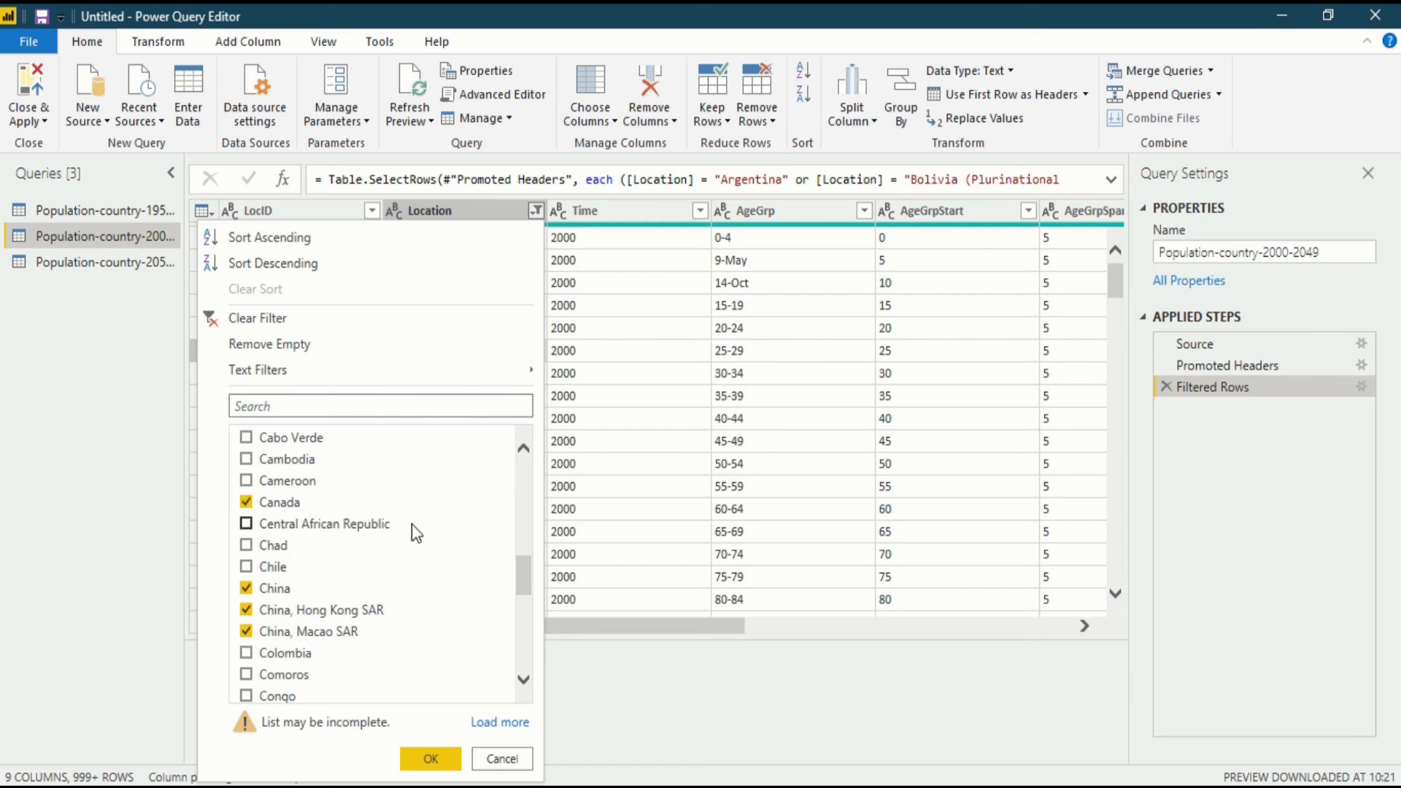
pyautogui.click(496, 759)
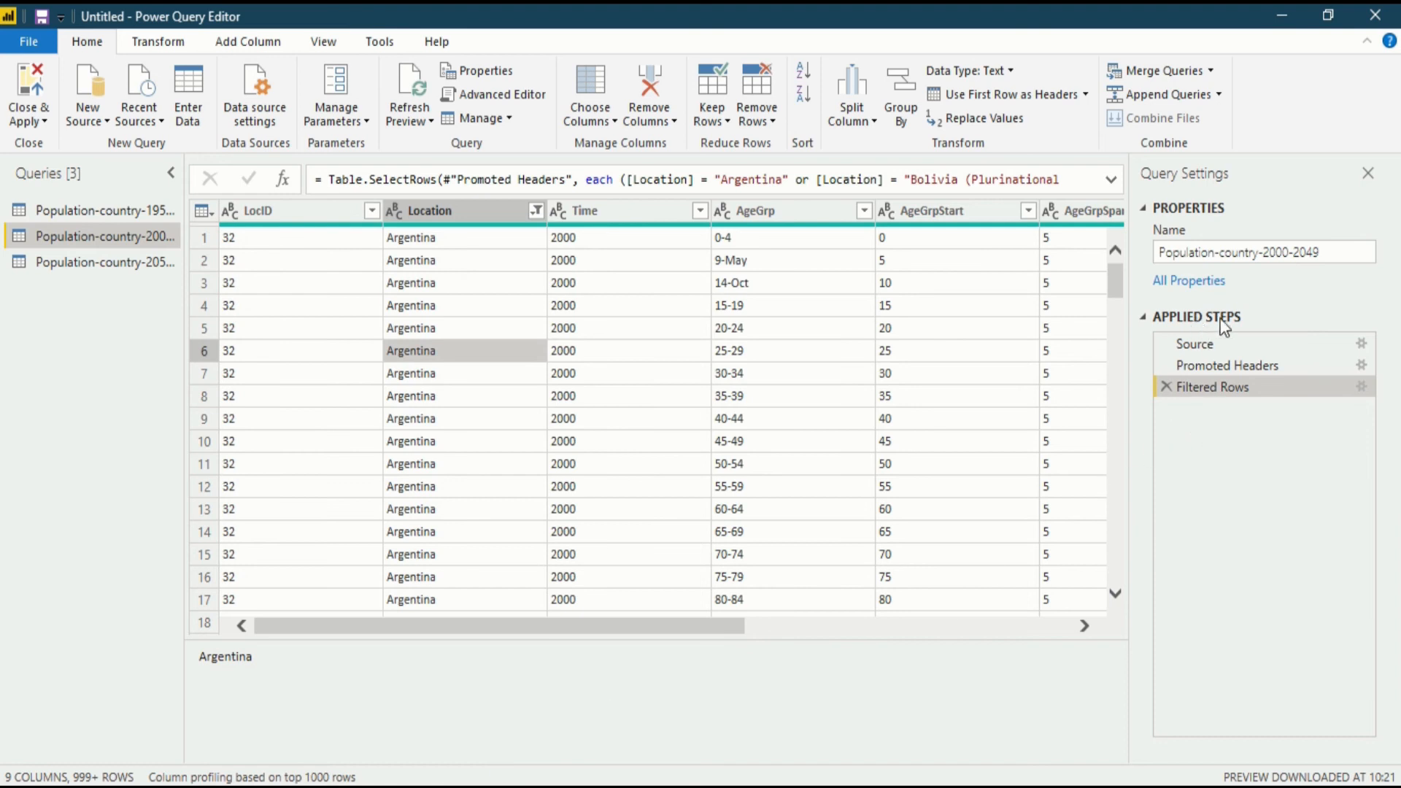
# Delete the Filtered Rows step and filter the Location column again from its full value list, excluding only NA.
pyautogui.click(1166, 386)
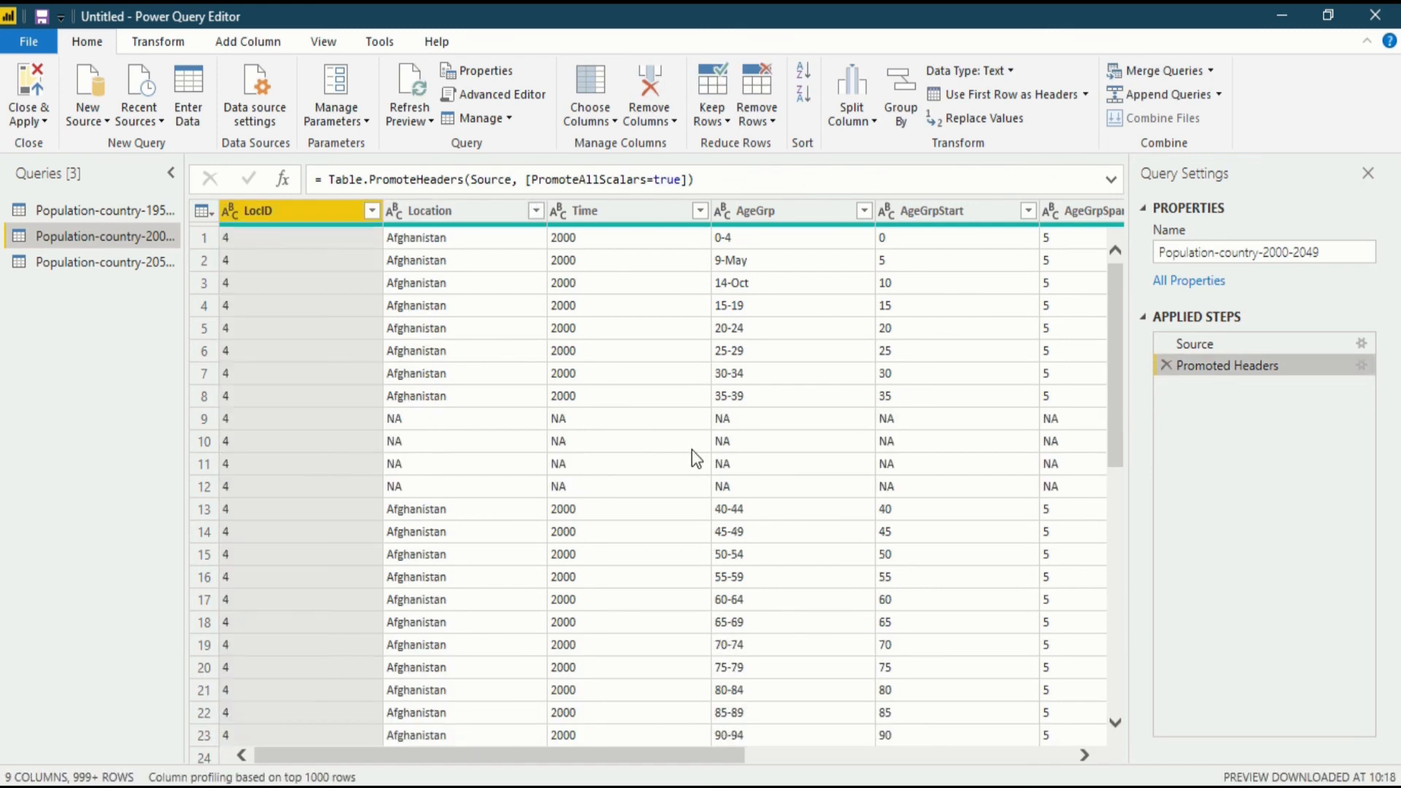
pyautogui.click(536, 212)
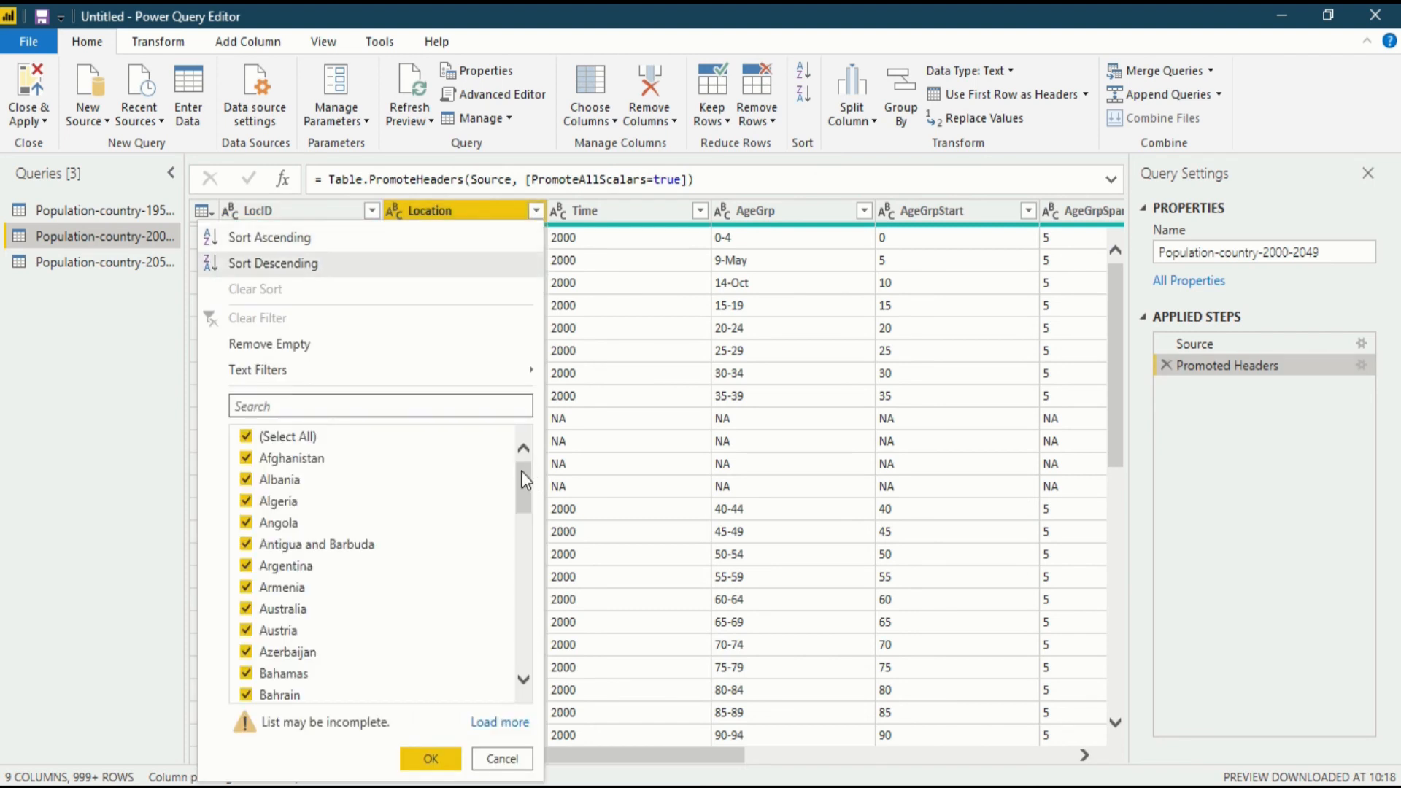
pyautogui.click(502, 722)
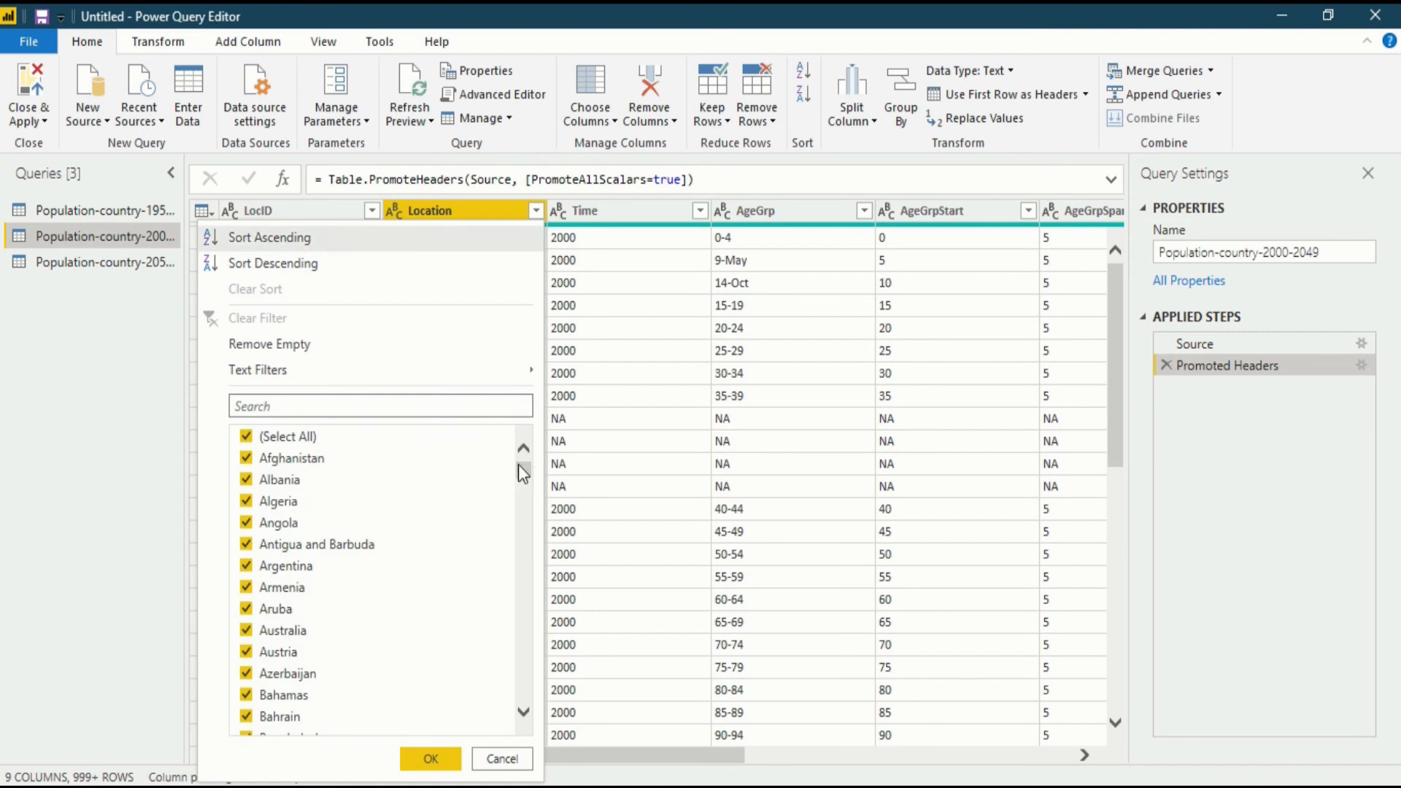
pyautogui.moveTo(518, 464); pyautogui.dragTo(523, 615)
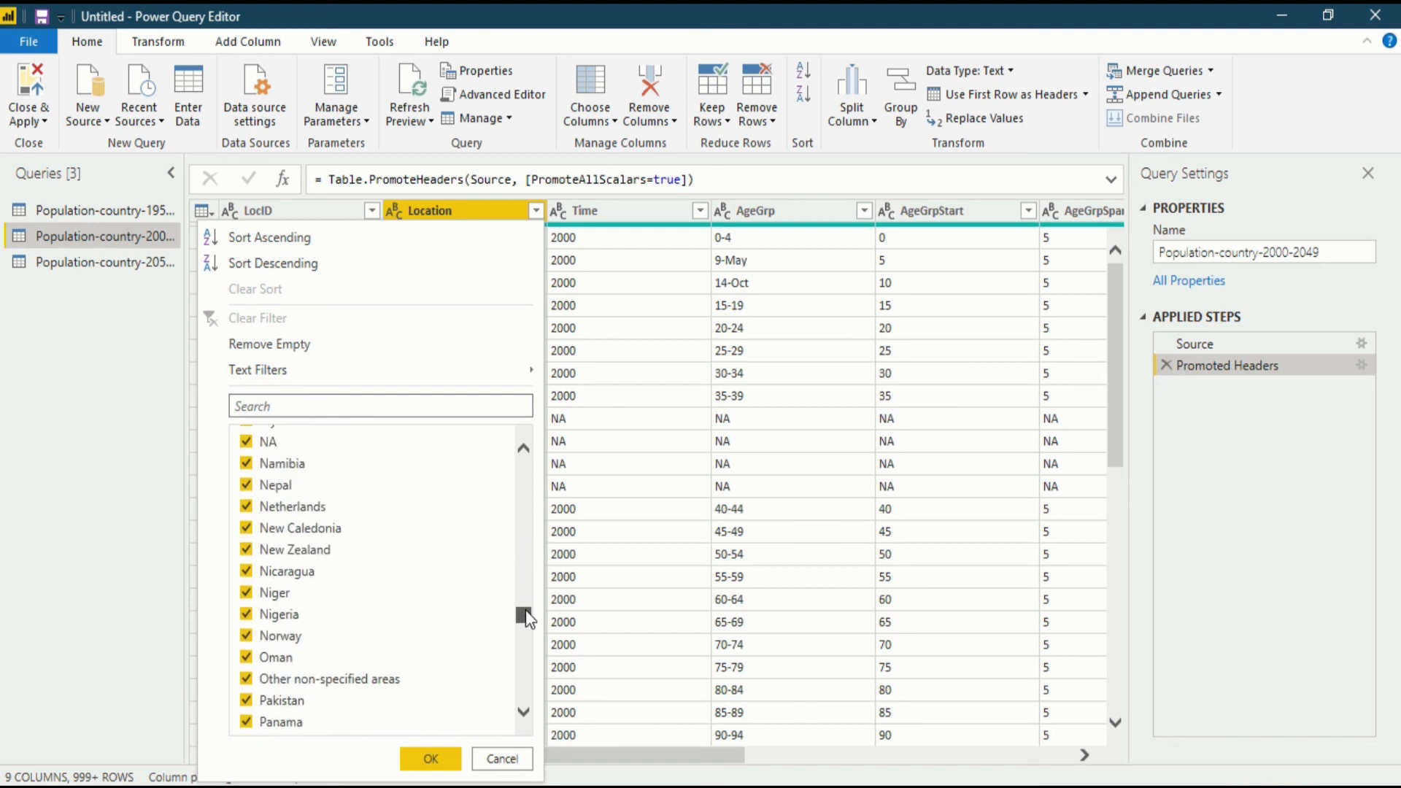
pyautogui.click(247, 441)
pyautogui.click(430, 758)
# Check the Location column's filter list for the state of the NA entry and the surrounding countries.
pyautogui.click(535, 211)
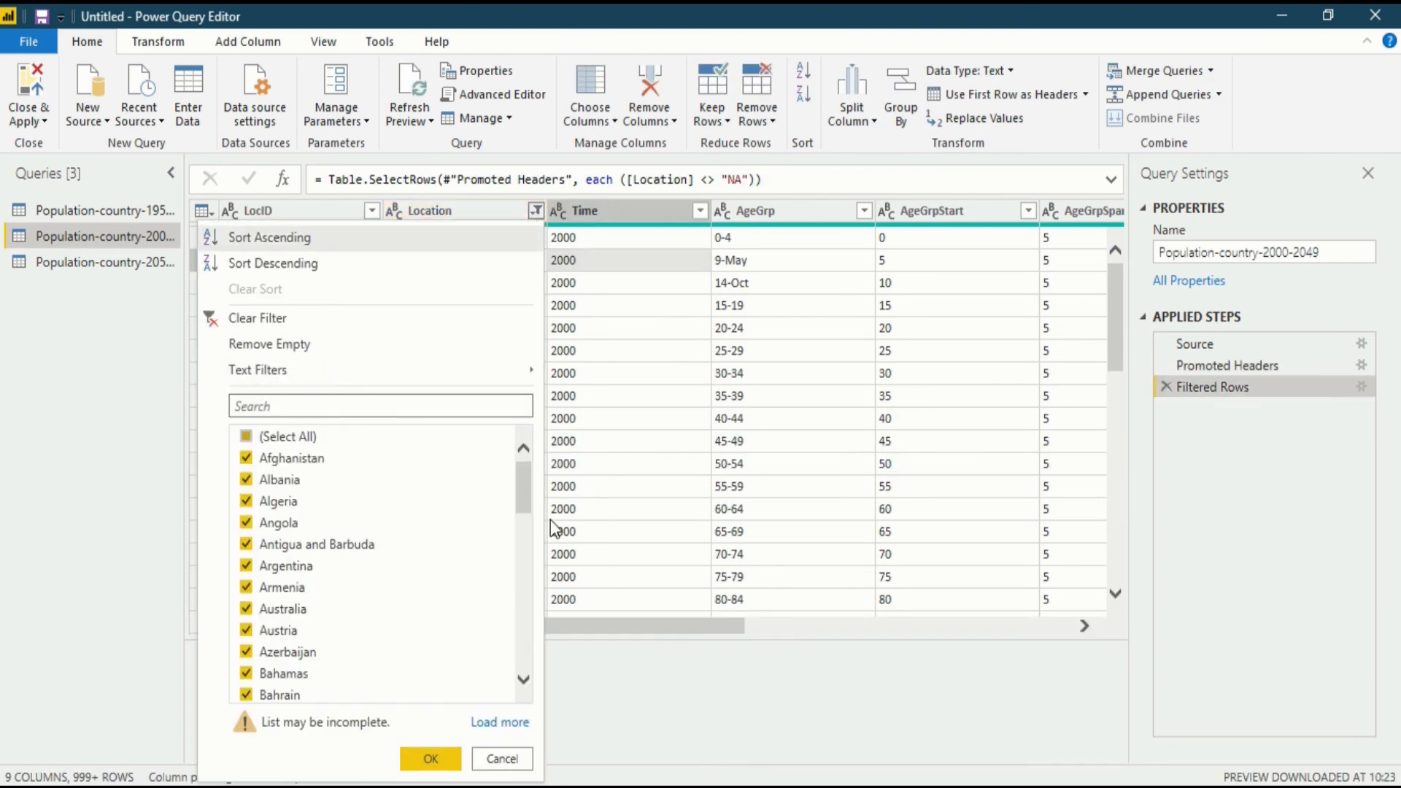
pyautogui.scroll(-4, 527, 526)
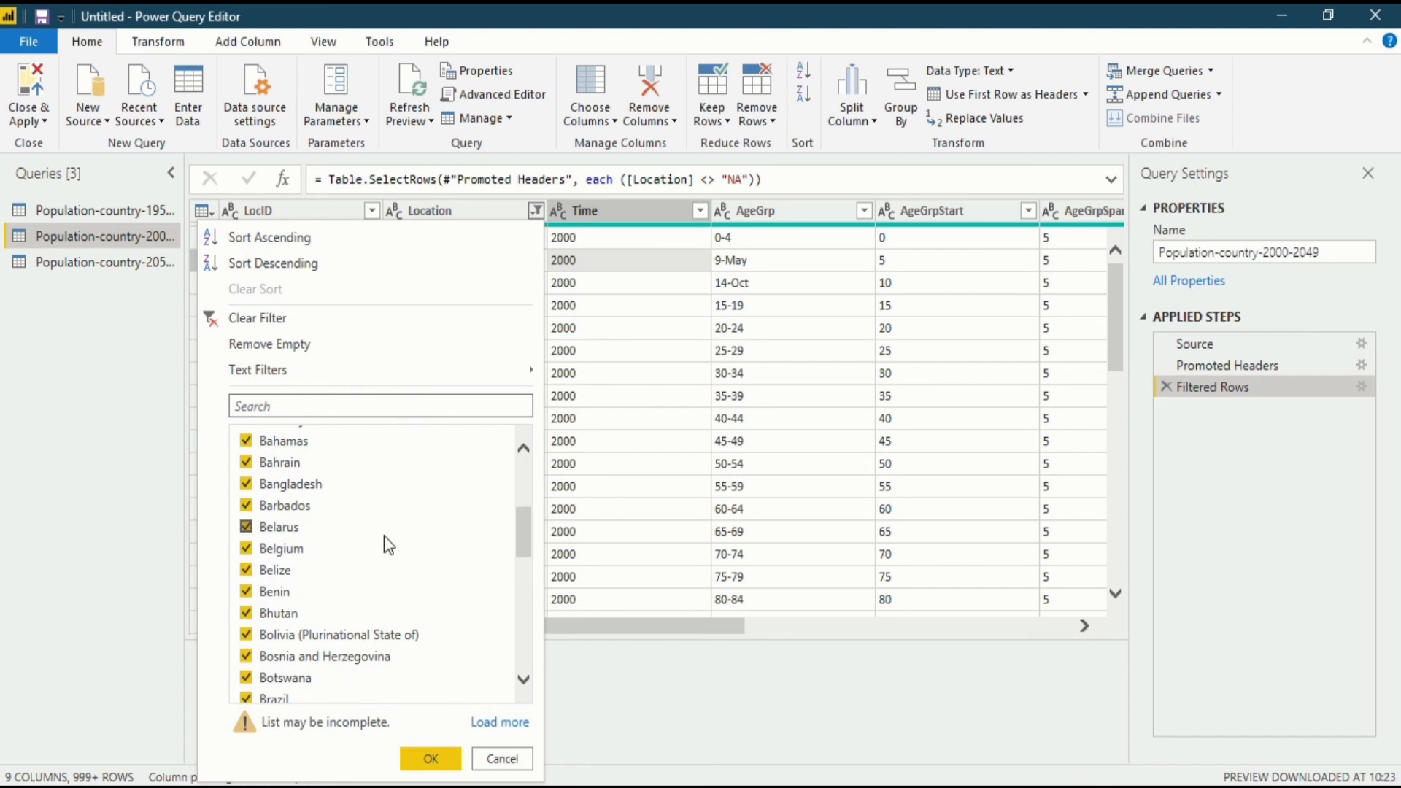
pyautogui.moveTo(523, 528); pyautogui.dragTo(514, 642)
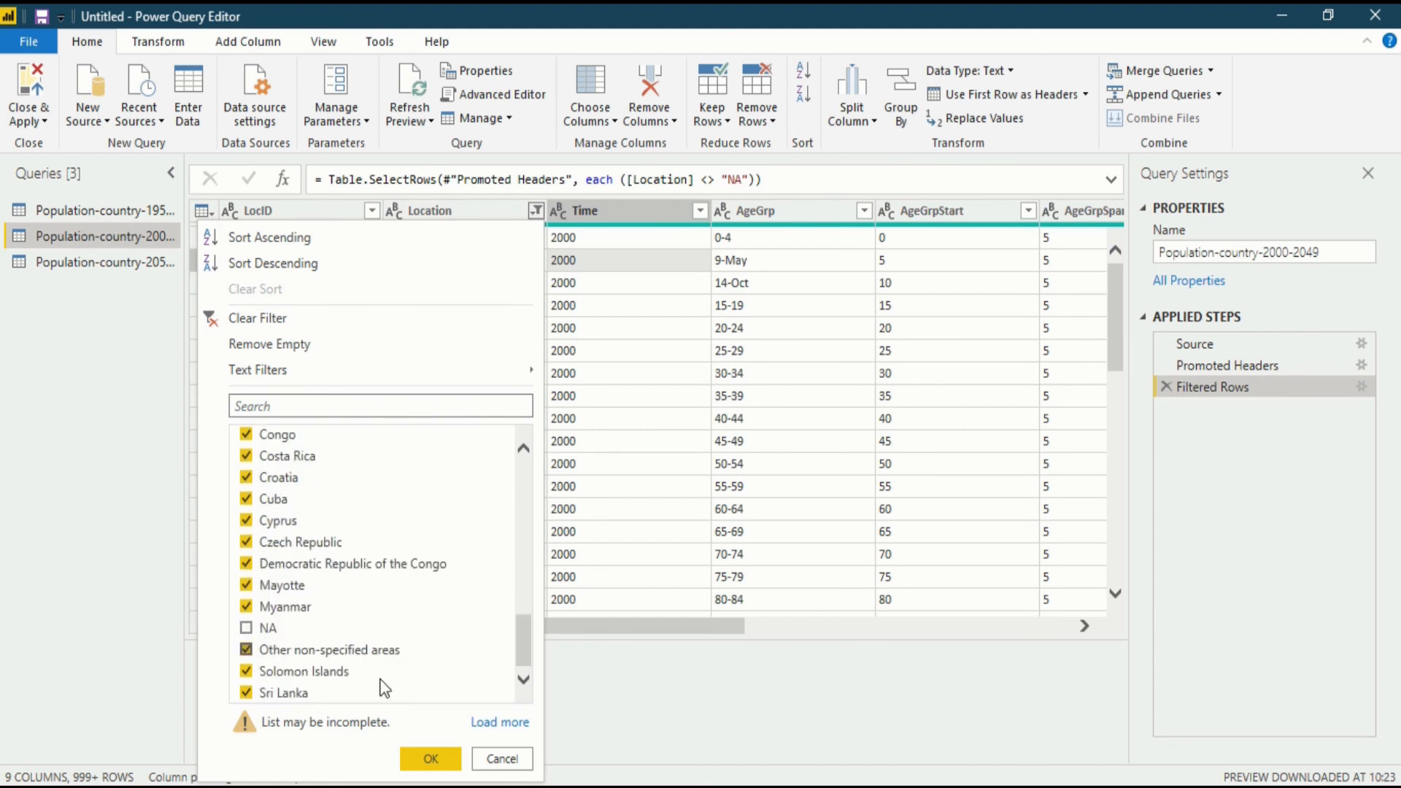
pyautogui.click(425, 762)
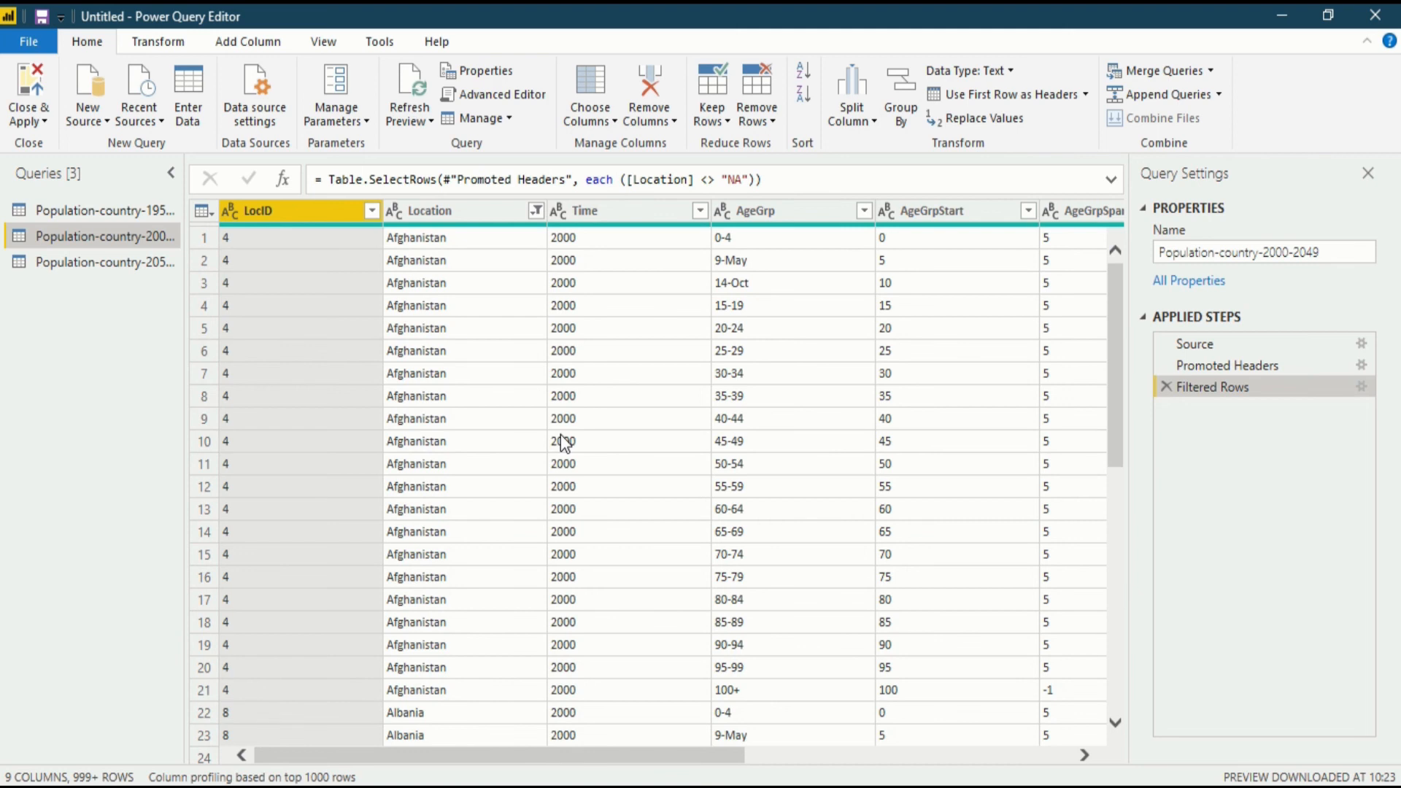
# Open the Population-country-2050-2100 query and promote its first row to column headers.
pyautogui.click(150, 264)
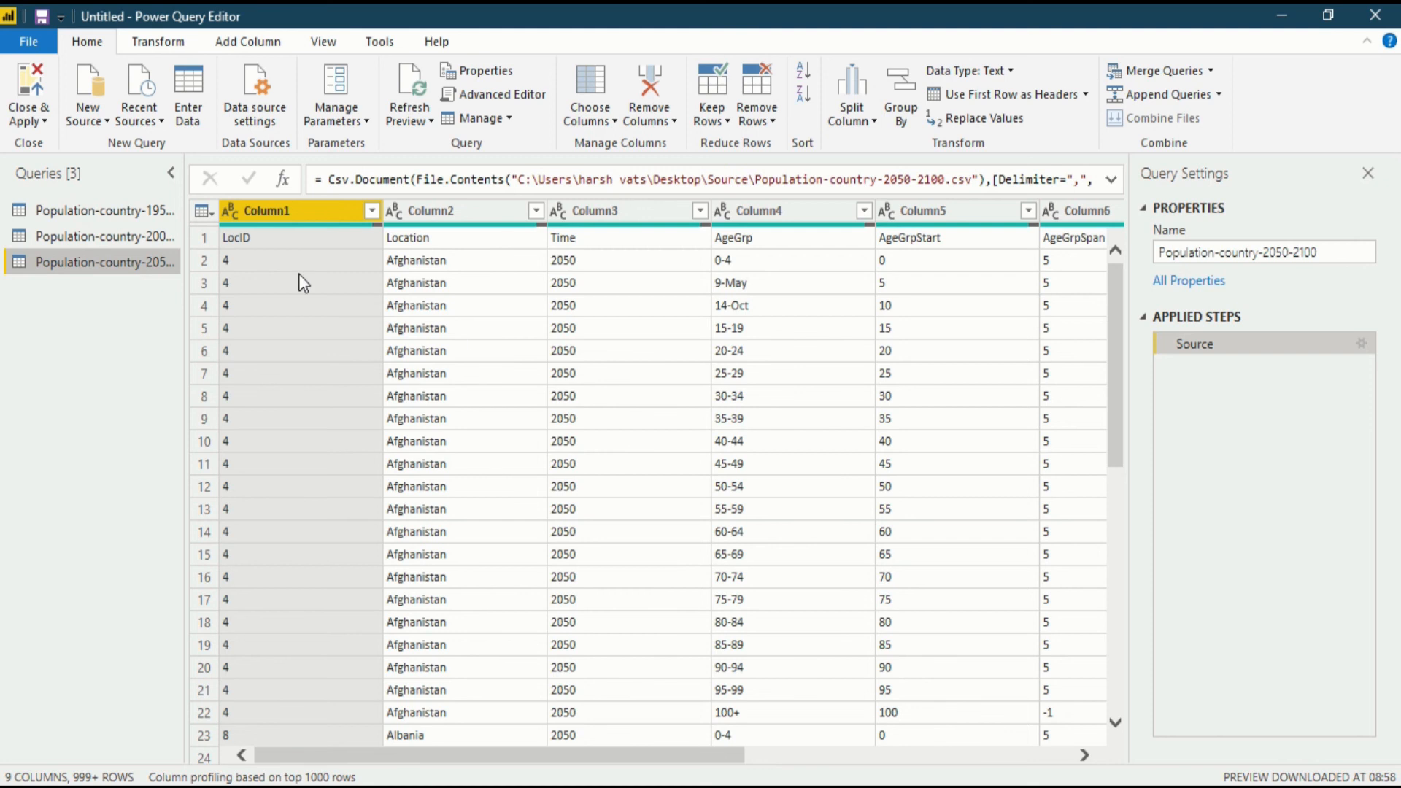
pyautogui.click(213, 238)
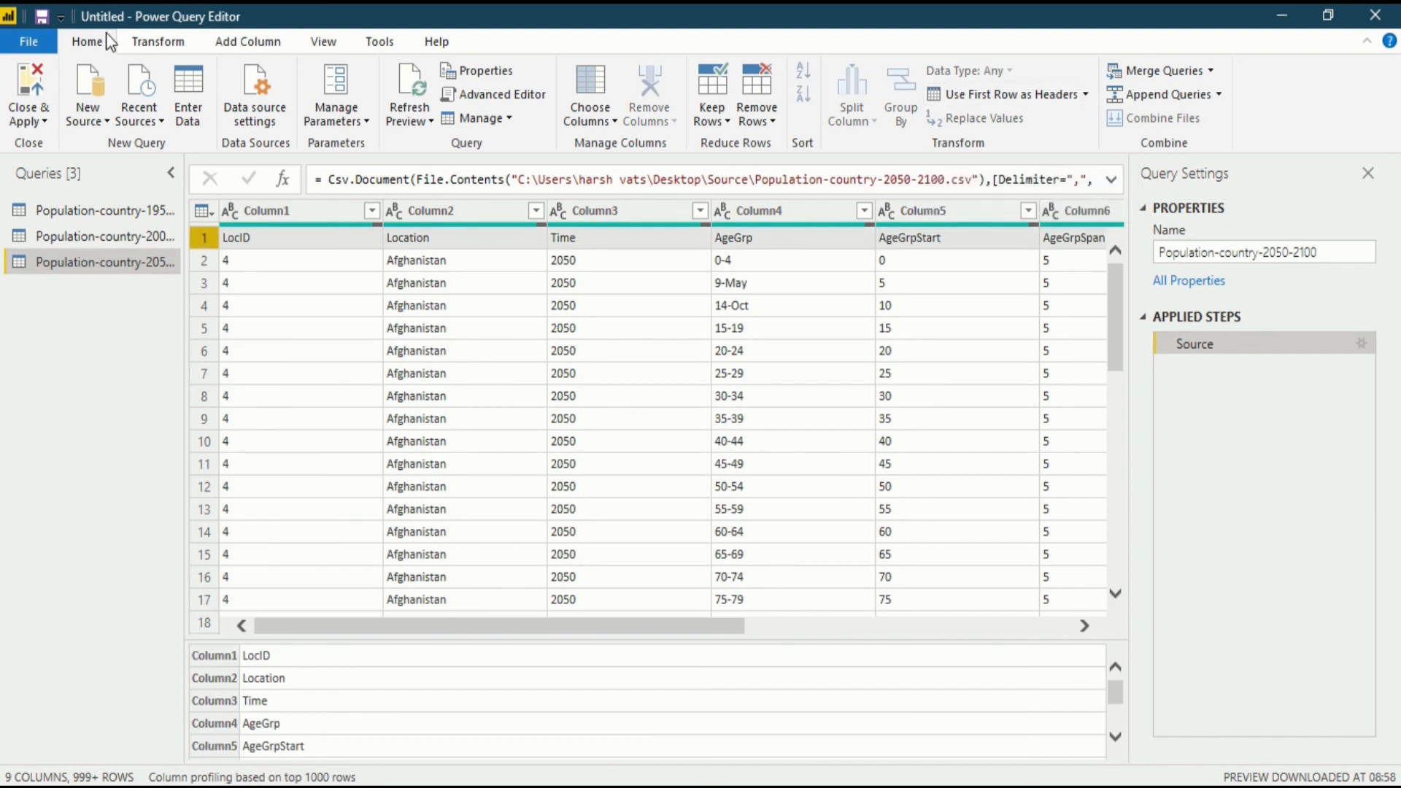
pyautogui.click(998, 103)
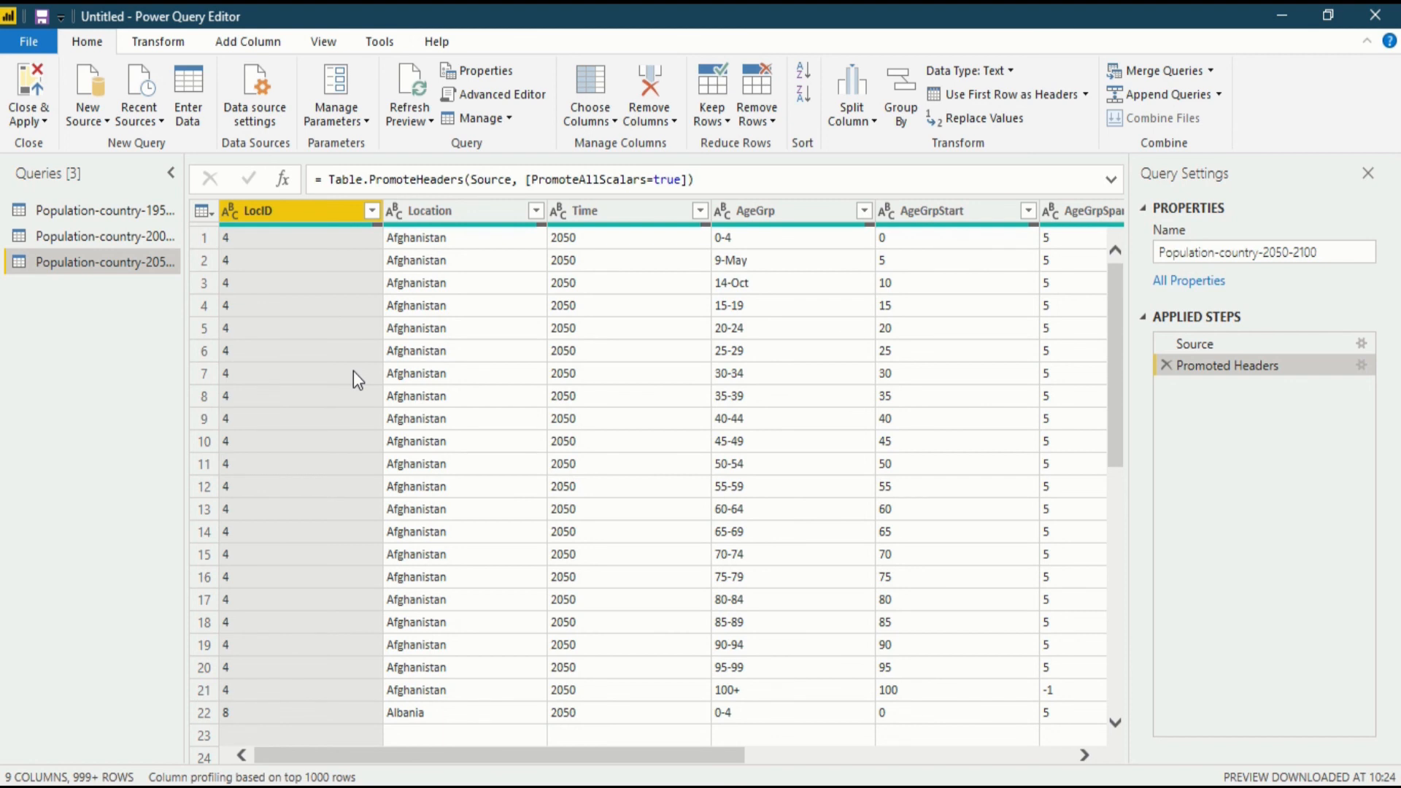
# Try filtering the blank values out of the Location column, and discard the resulting Filtered Rows step.
pyautogui.scroll(-6, 353, 370)
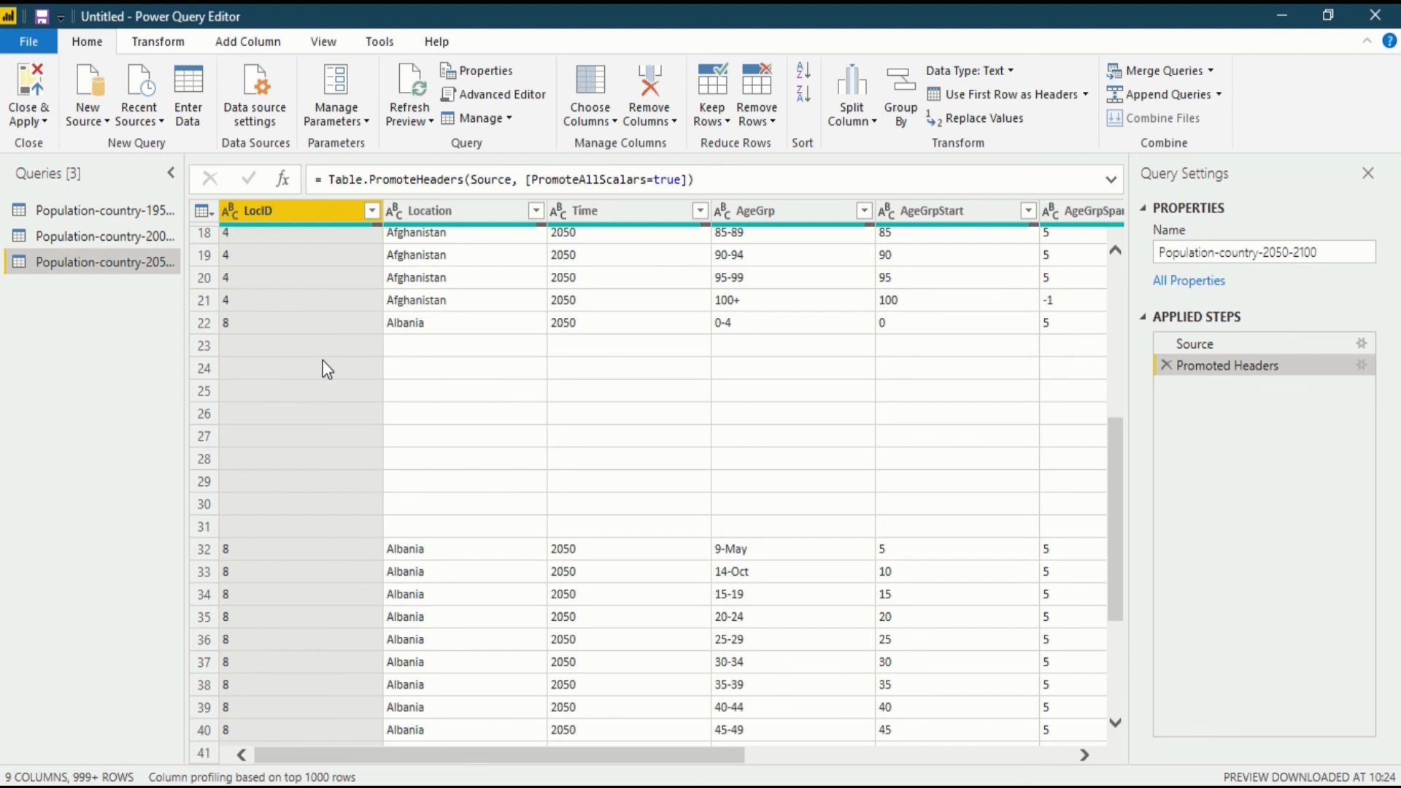
pyautogui.scroll(-1, 327, 369)
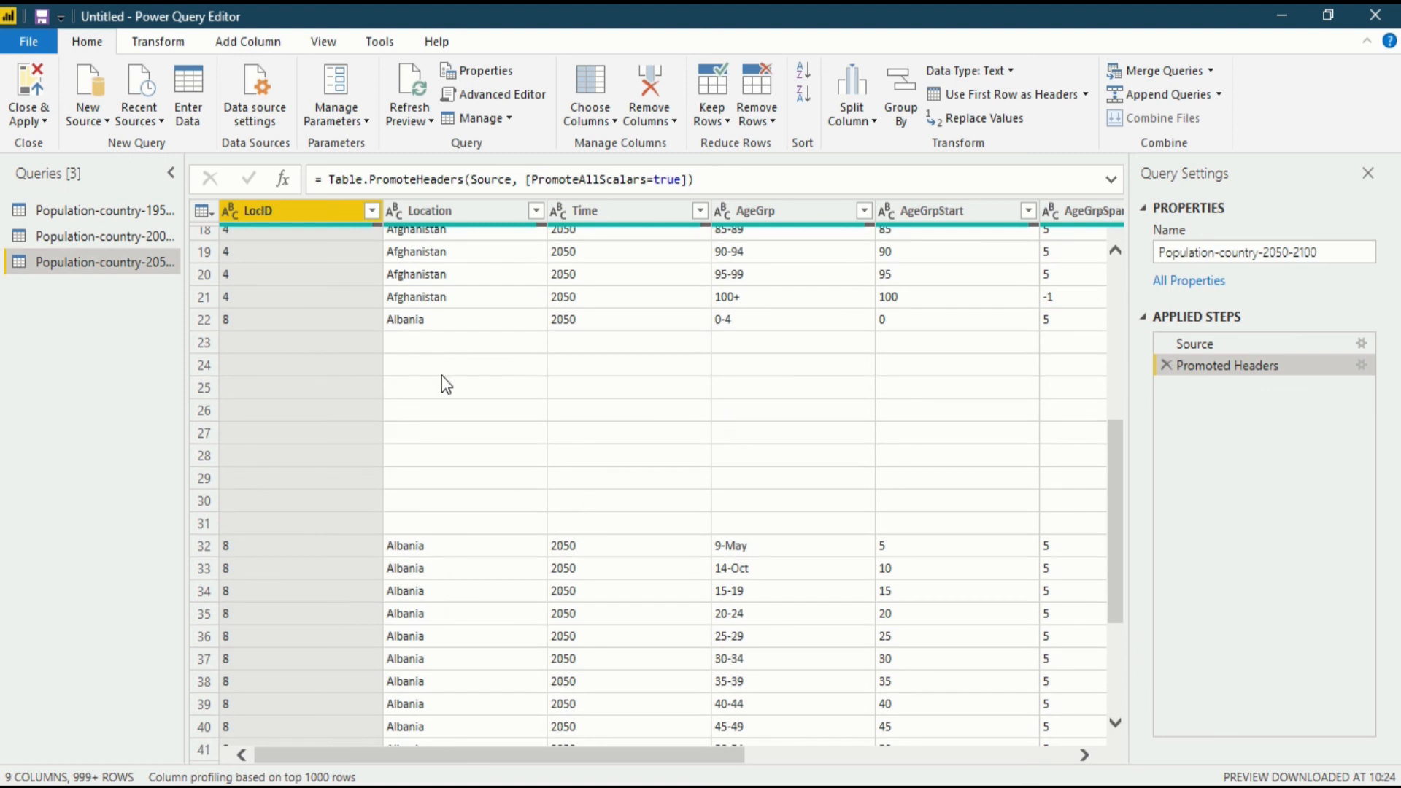
pyautogui.click(537, 211)
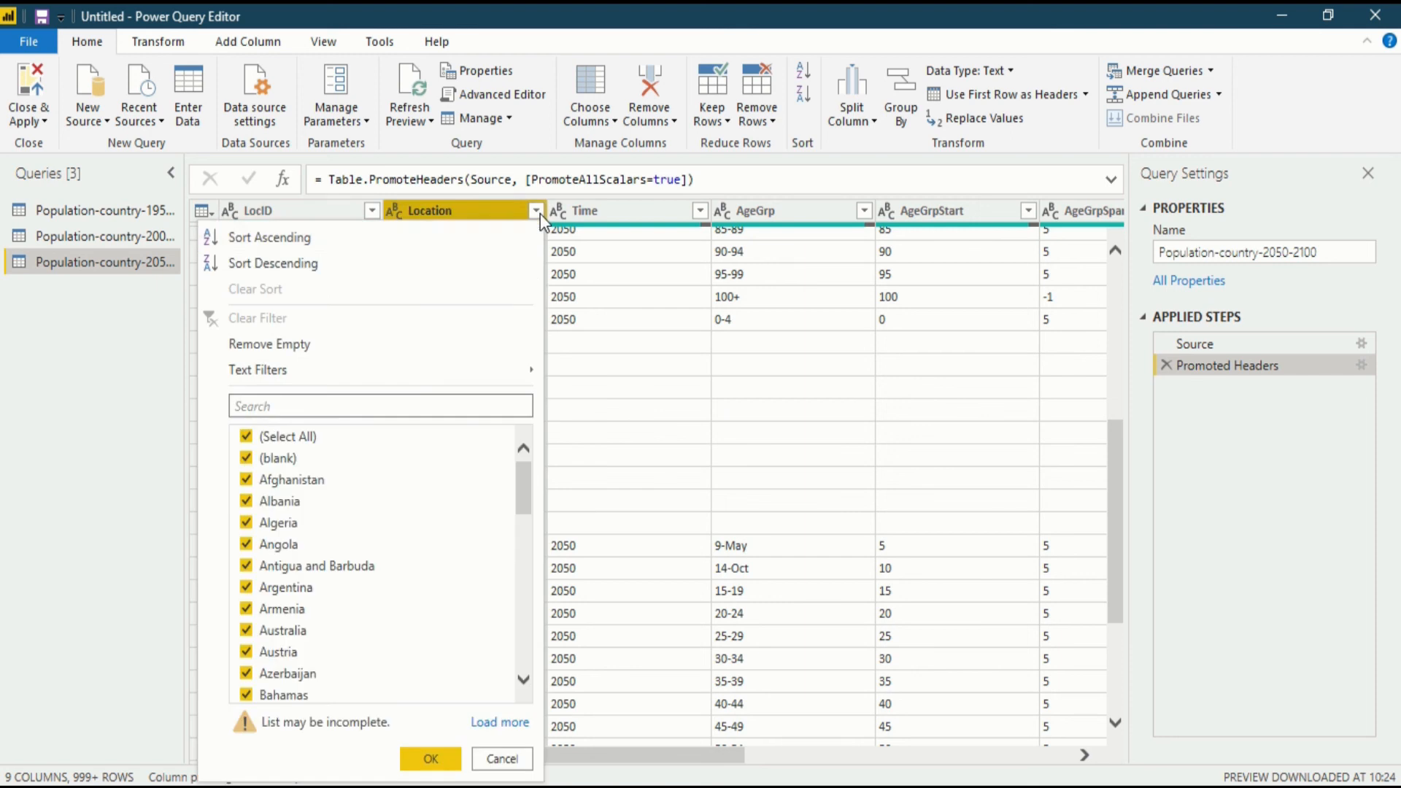
pyautogui.click(246, 458)
pyautogui.click(430, 758)
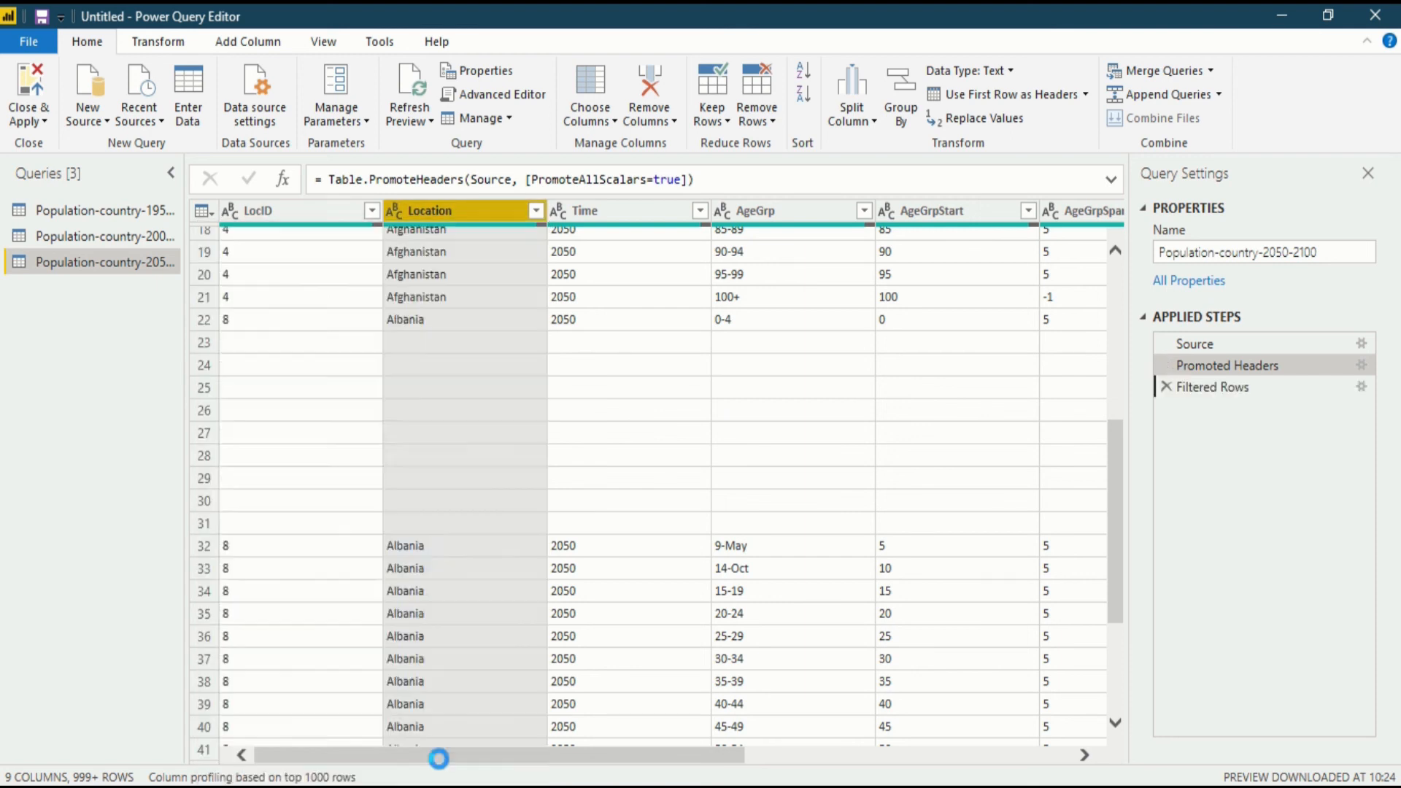
pyautogui.scroll(-15, 453, 354)
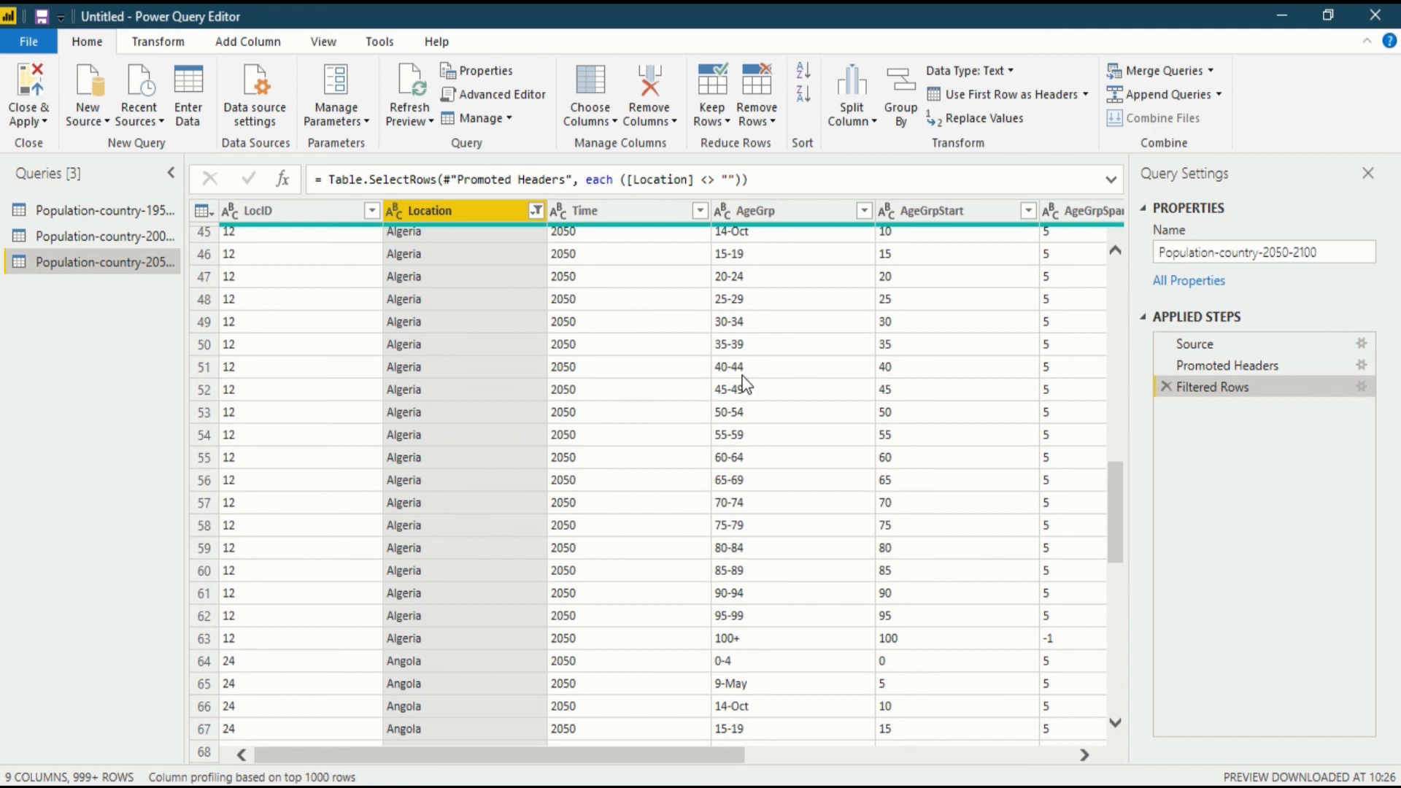
pyautogui.click(1165, 387)
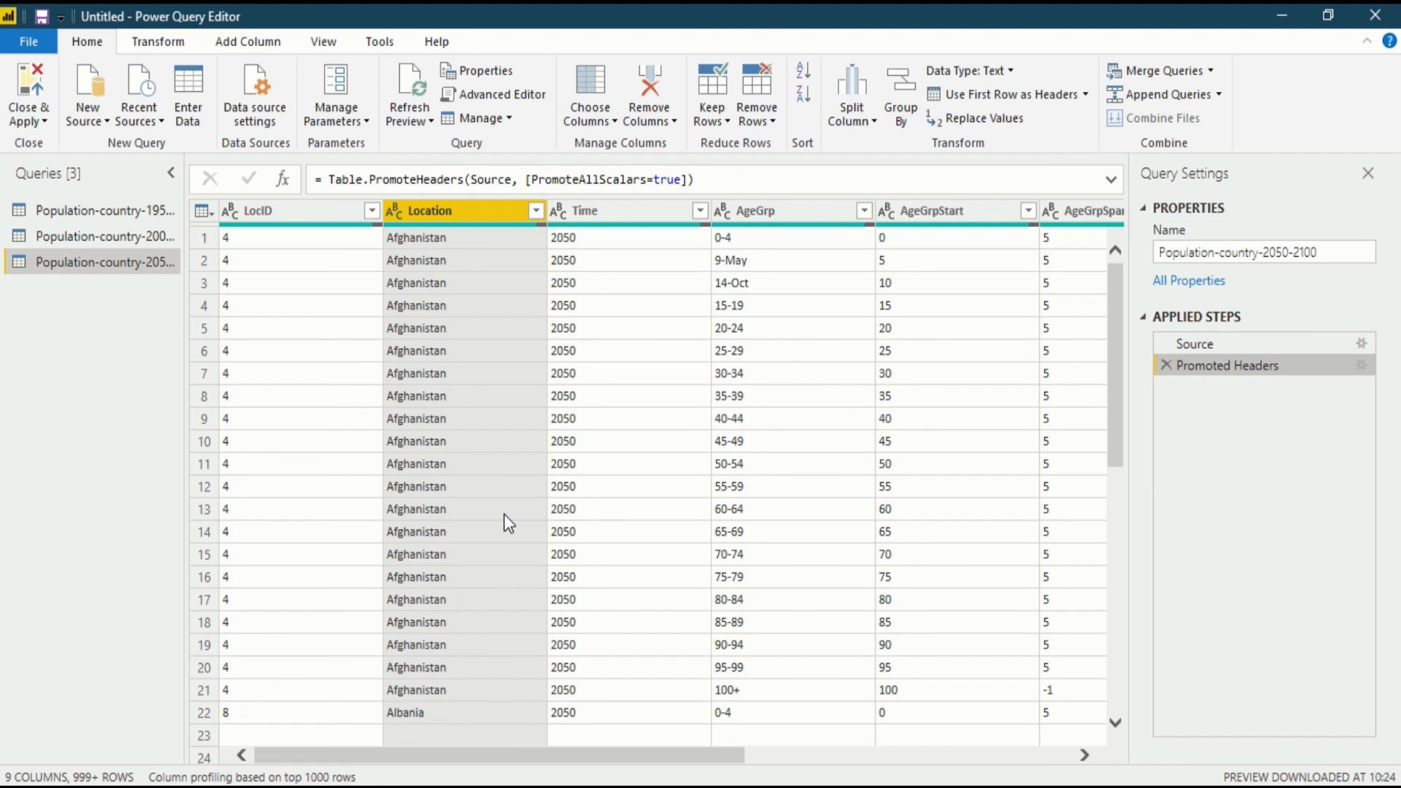
# Remove the blank rows from Population-country-2050-2100 with the Remove Blank Rows command.
pyautogui.scroll(-6, 508, 523)
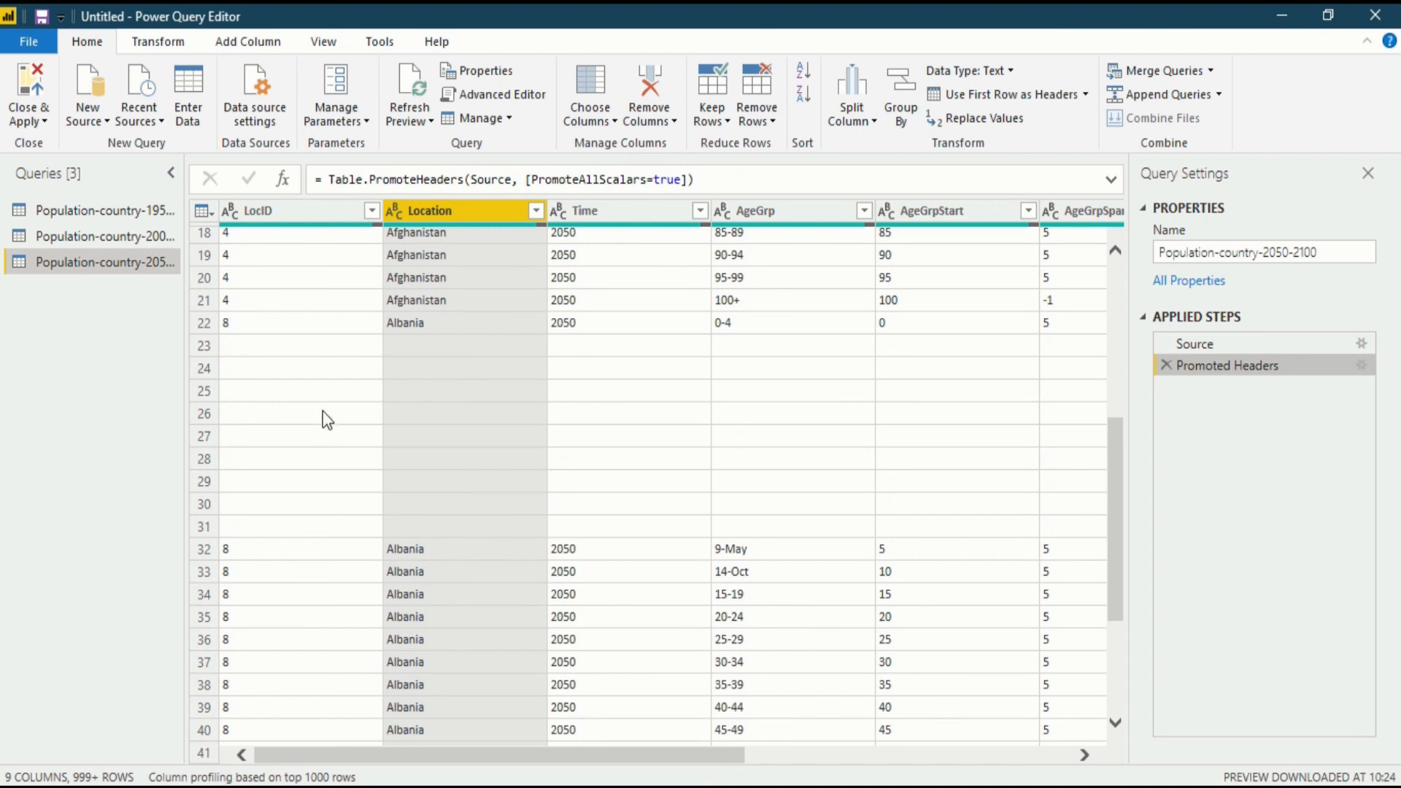
pyautogui.click(765, 120)
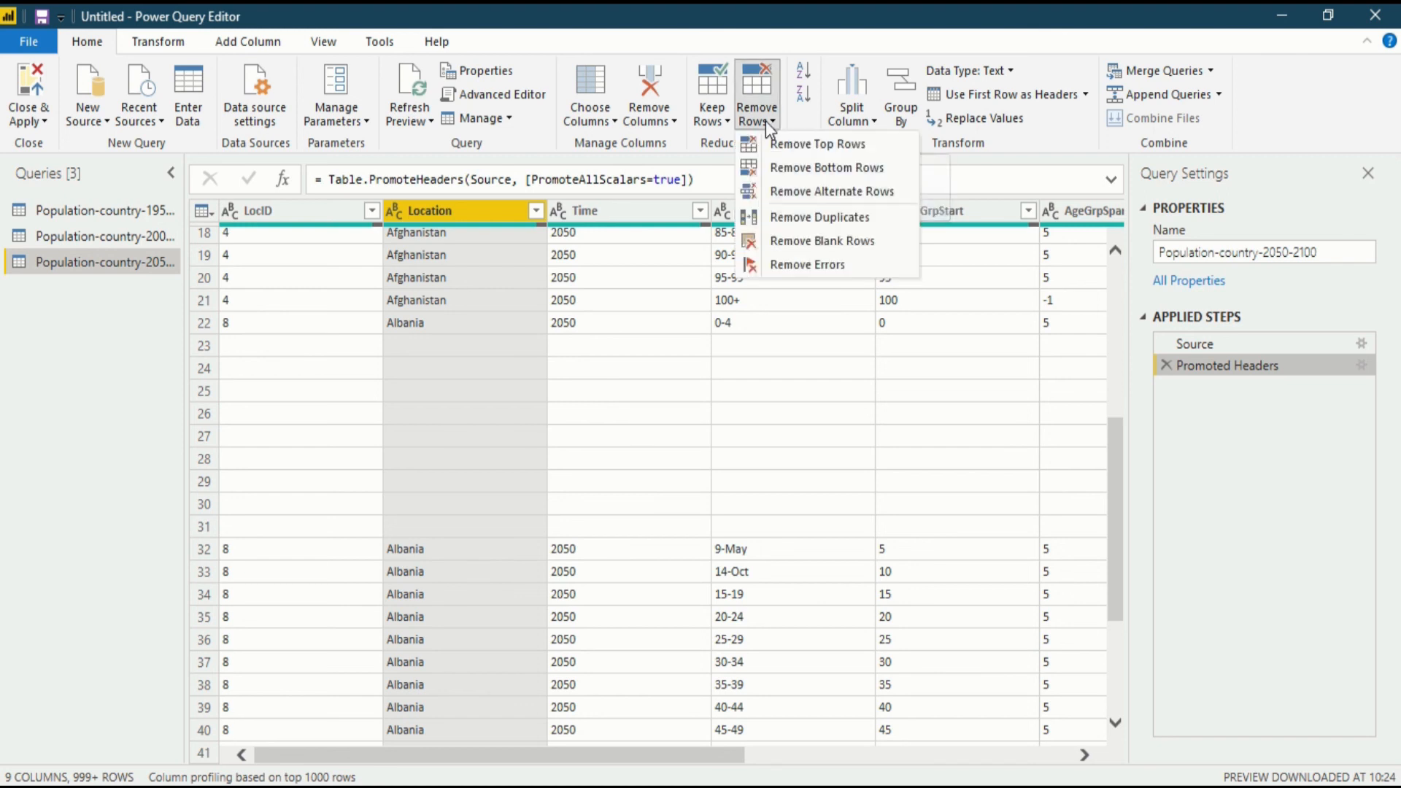
pyautogui.click(801, 248)
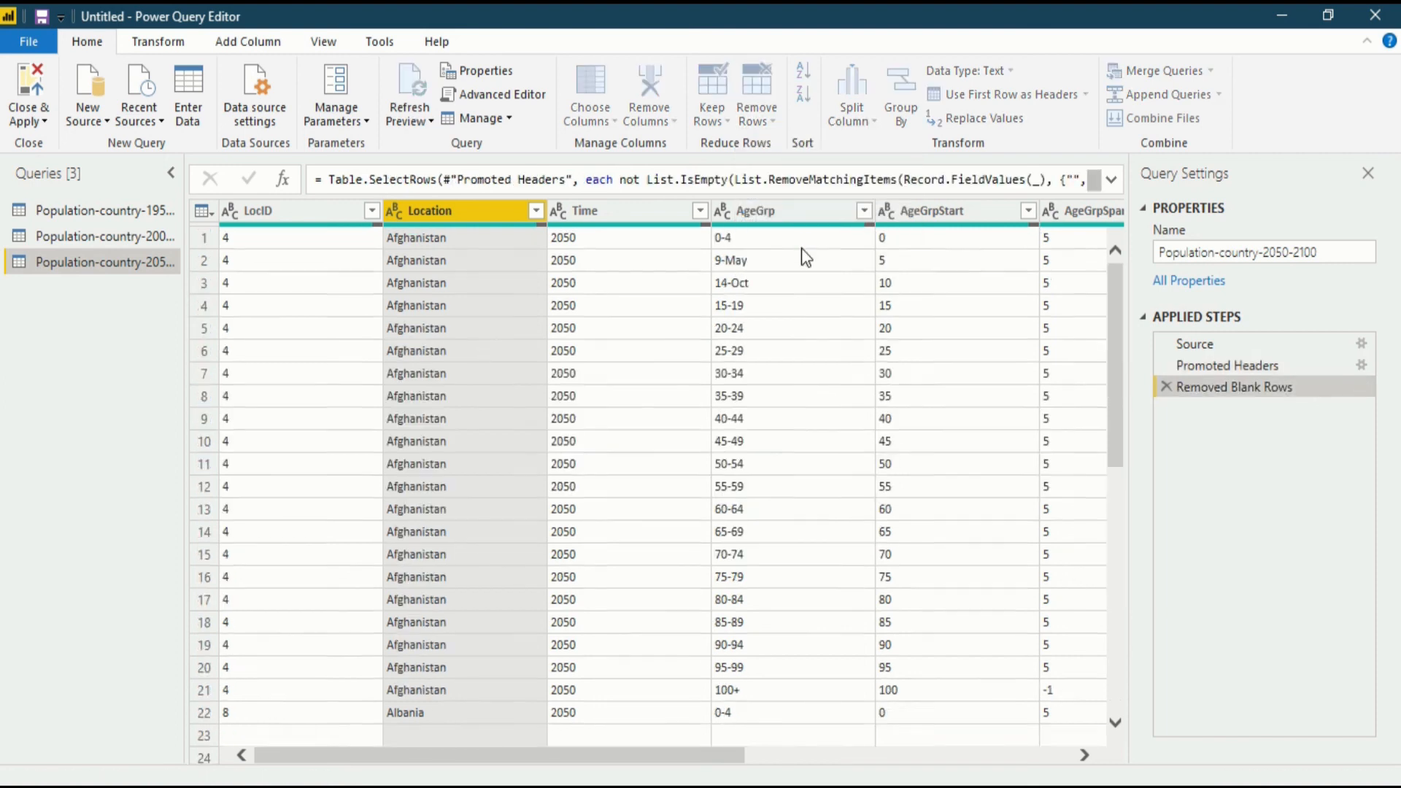
pyautogui.scroll(-20, 472, 347)
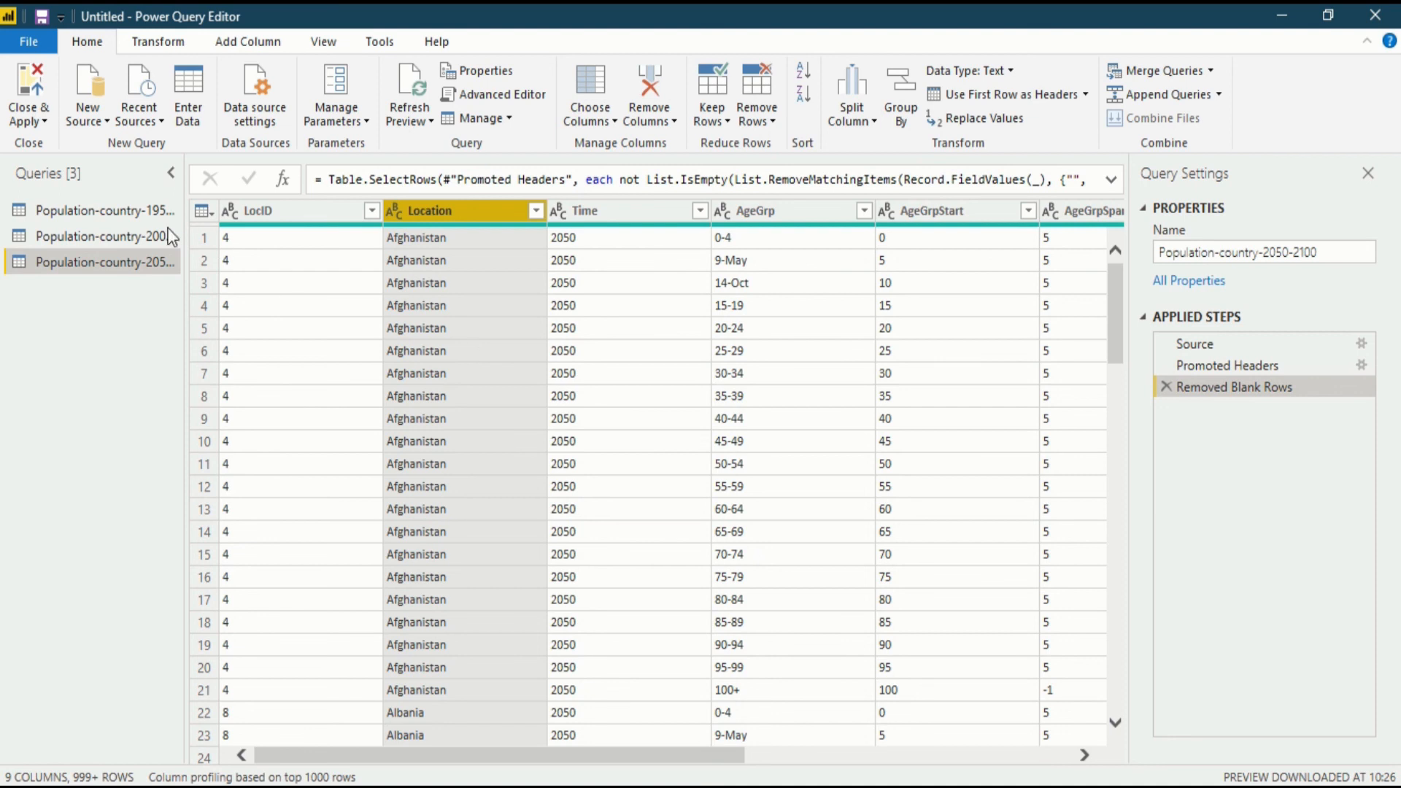
# Open the Population-country-1950-1999 query.
pyautogui.click(109, 211)
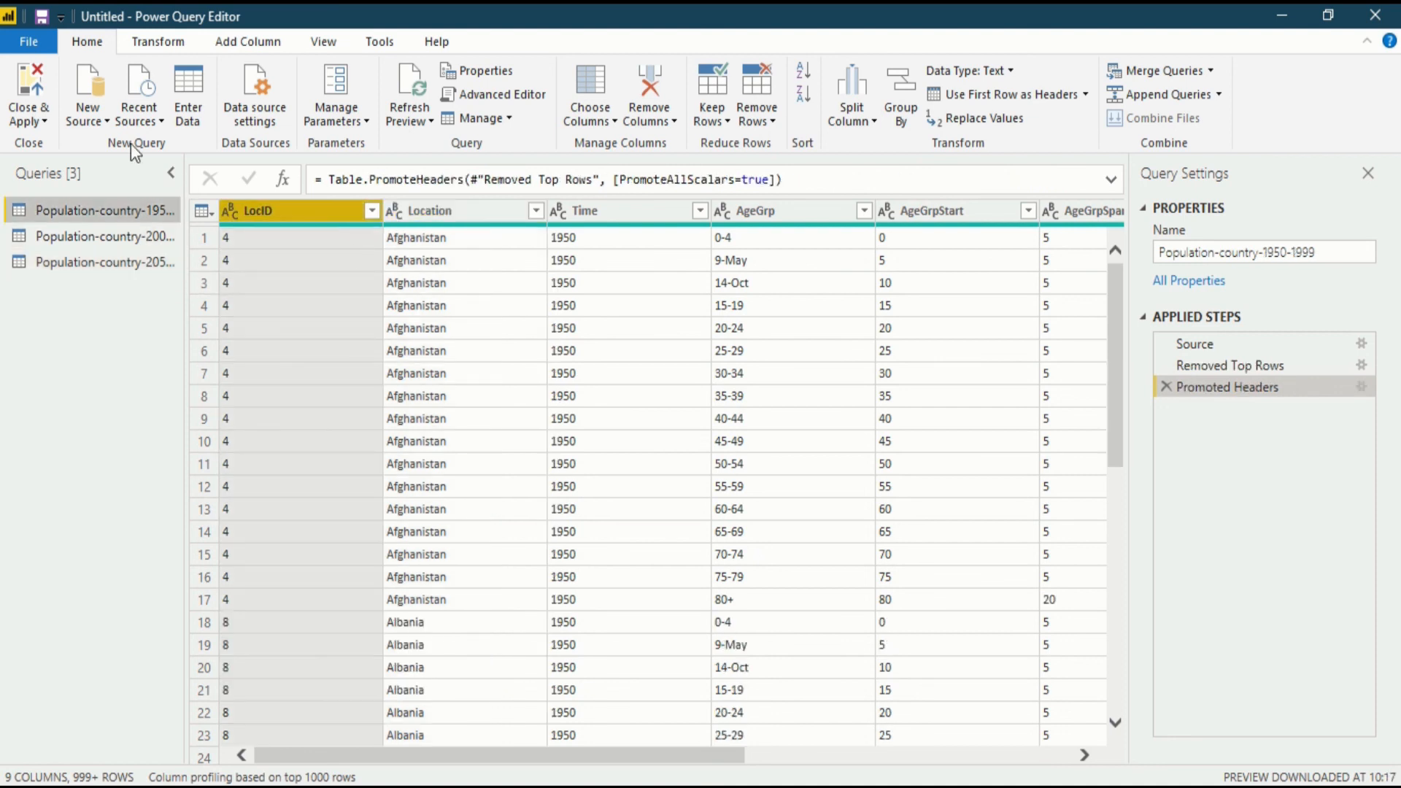